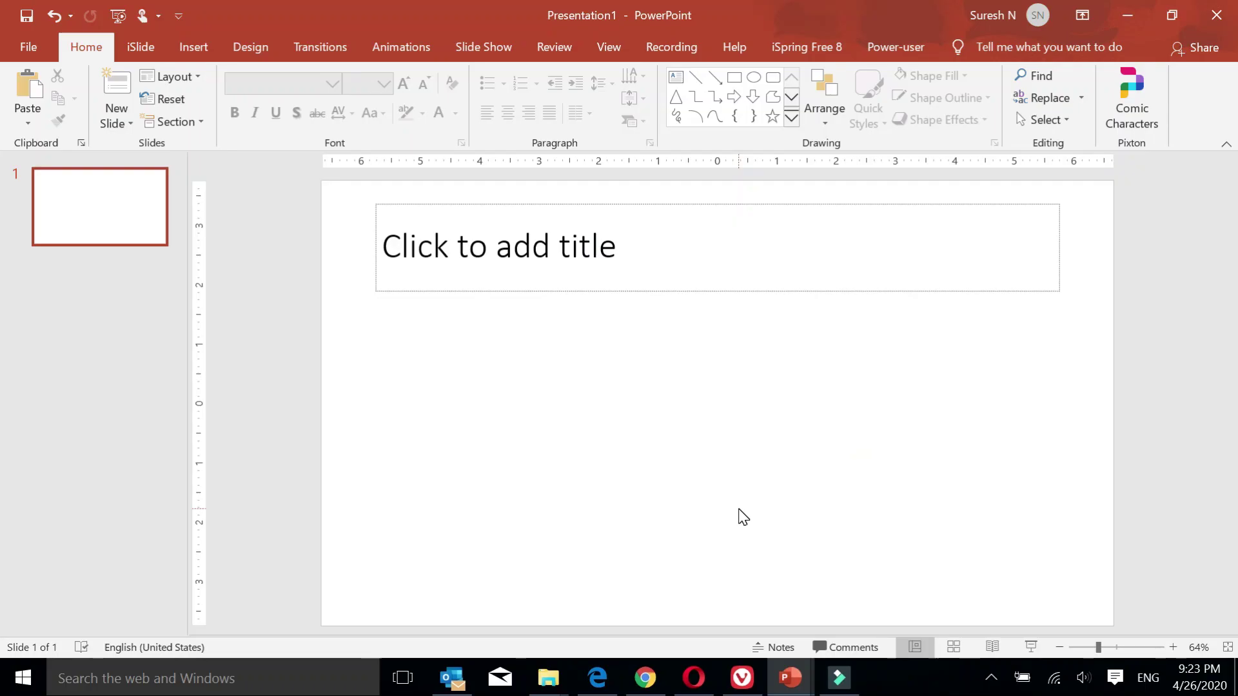
- Paste the green crop field photo onto the slide, then delete it again
key(ctrl+v)
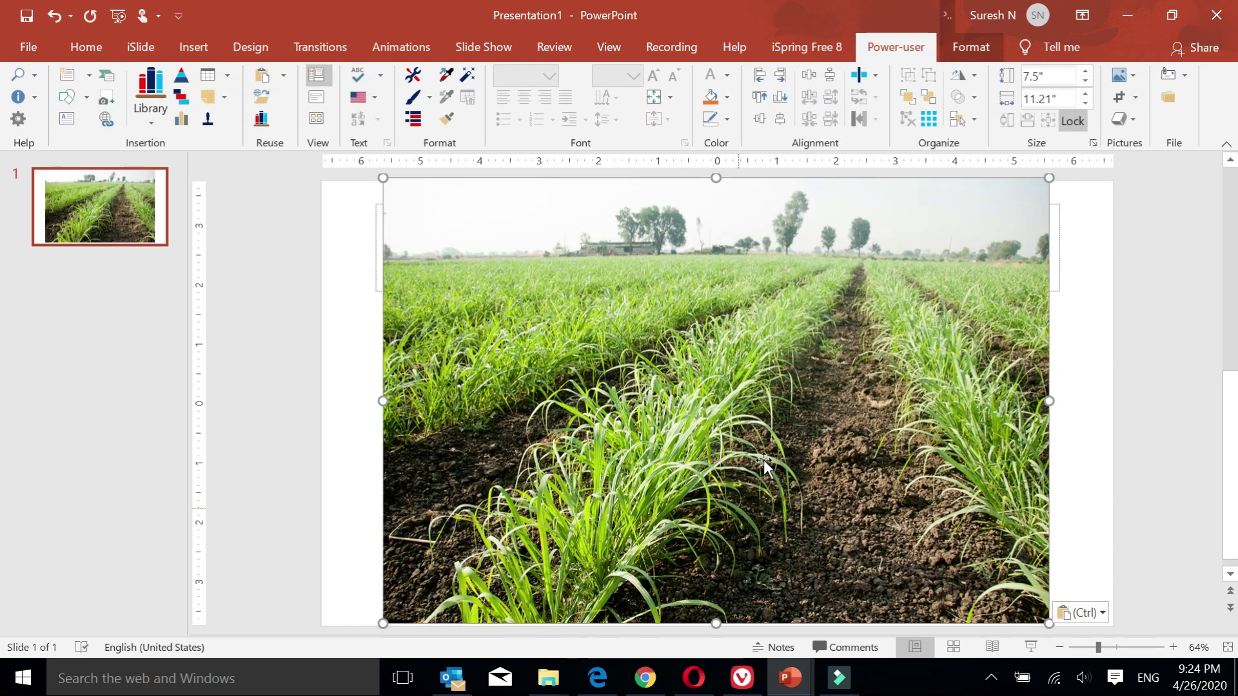
click(1084, 310)
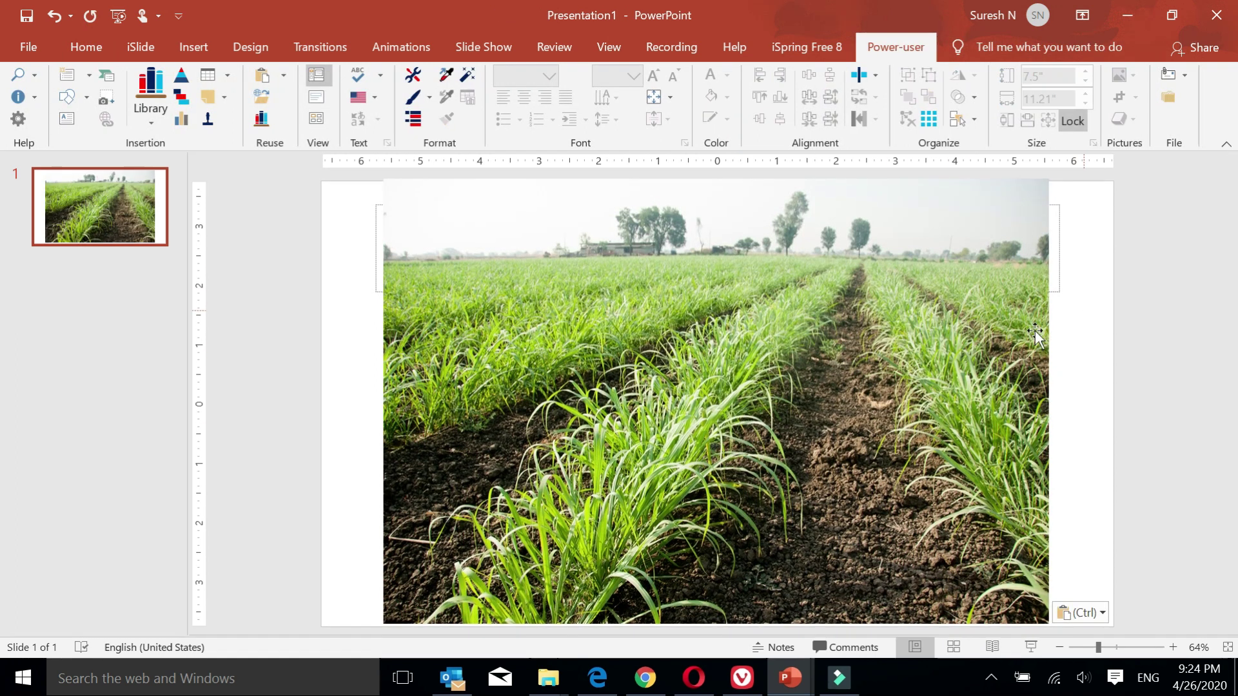
click(979, 340)
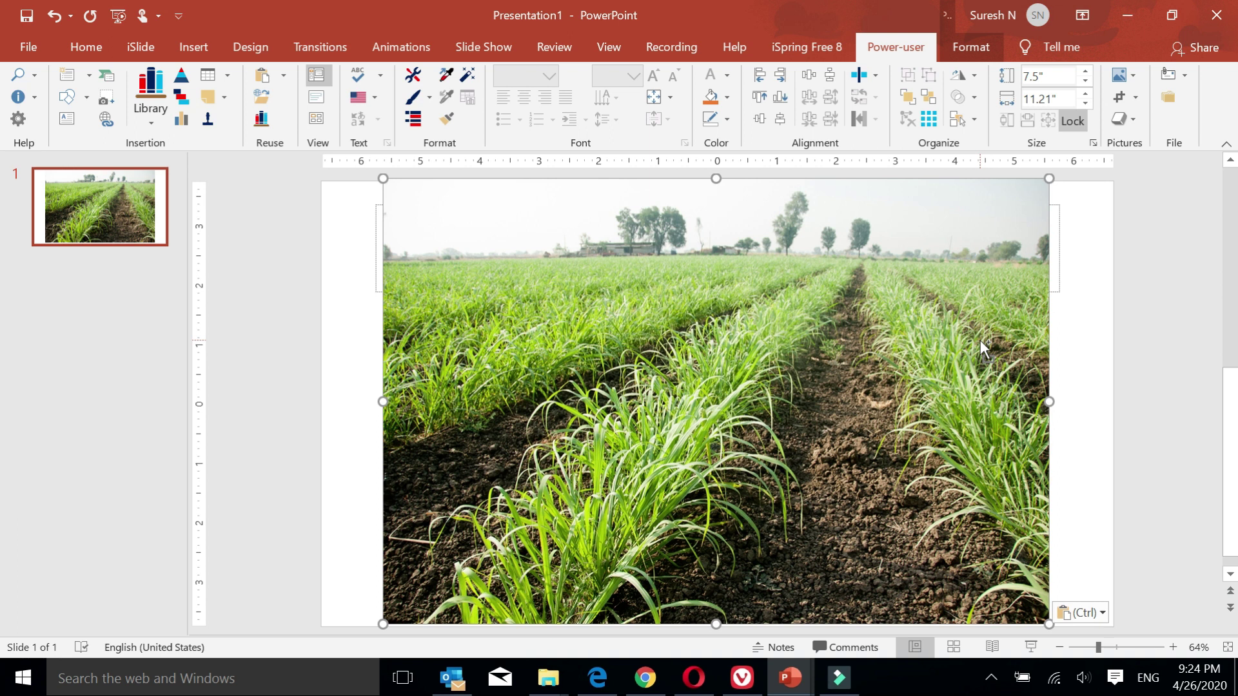
key(Delete)
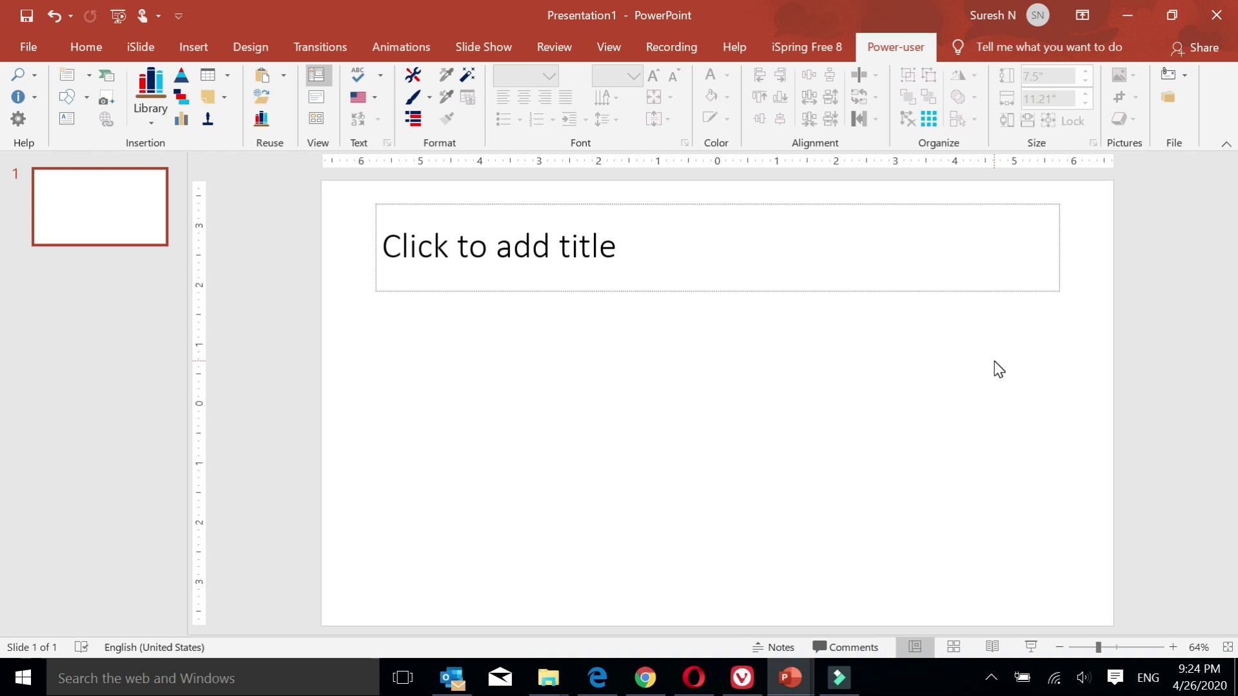
- Set the first slide's background to a picture fill using the crop field photo
right_click(995, 361)
click(1070, 528)
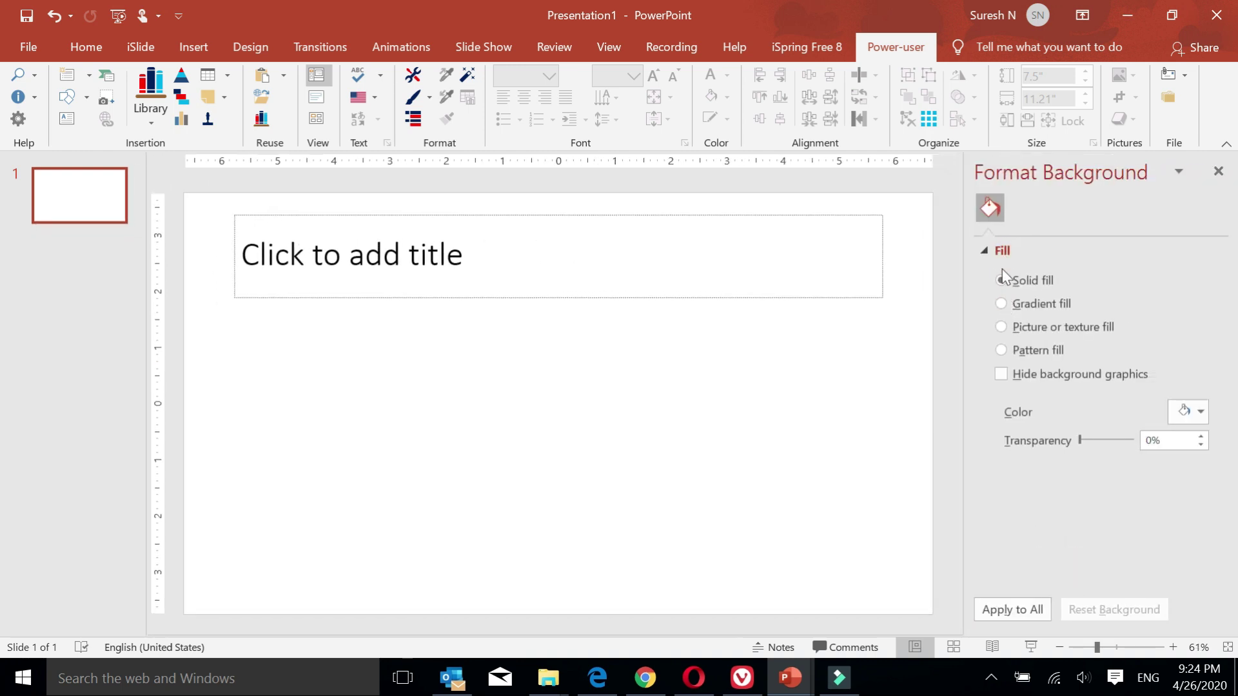
click(1001, 326)
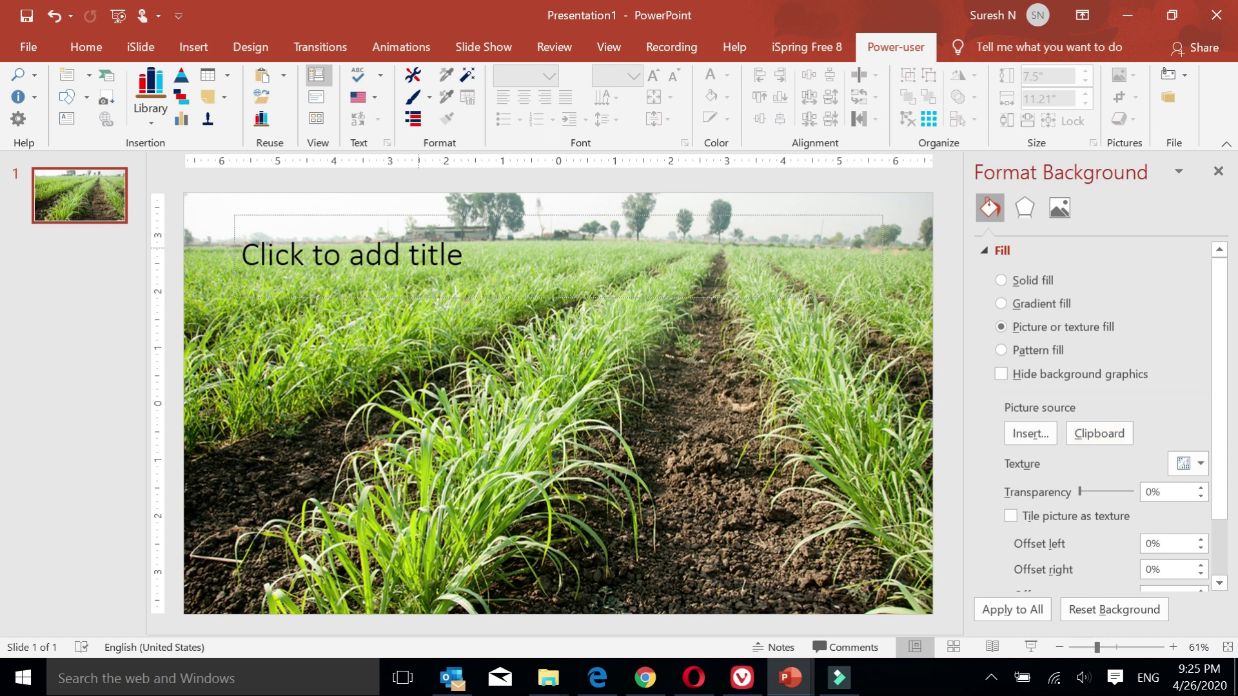
click(414, 243)
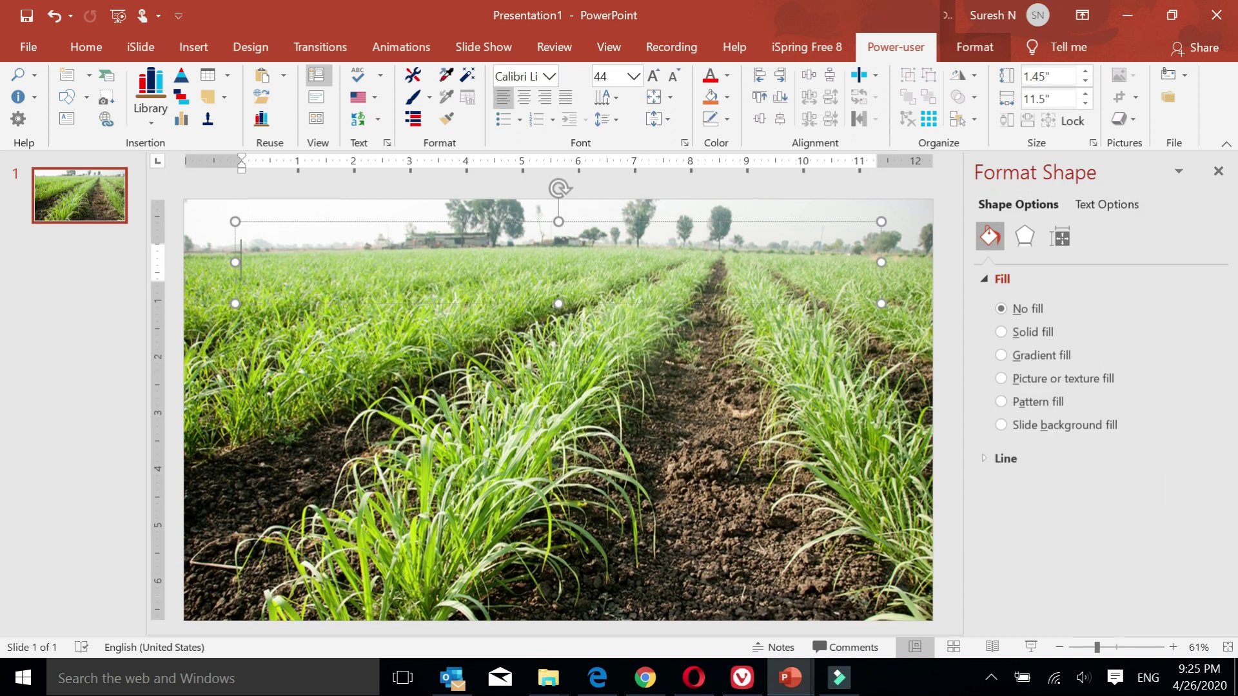
- Type the title 'Enter Title Text' and format it as Aharoni 115 pt
text(Enter Title Text)
click(549, 76)
click(533, 376)
click(606, 76)
text(115)
key(Return)
- Colour the title light green and move it down toward the slide bottom
click(726, 75)
click(844, 148)
drag(720, 222, 727, 502)
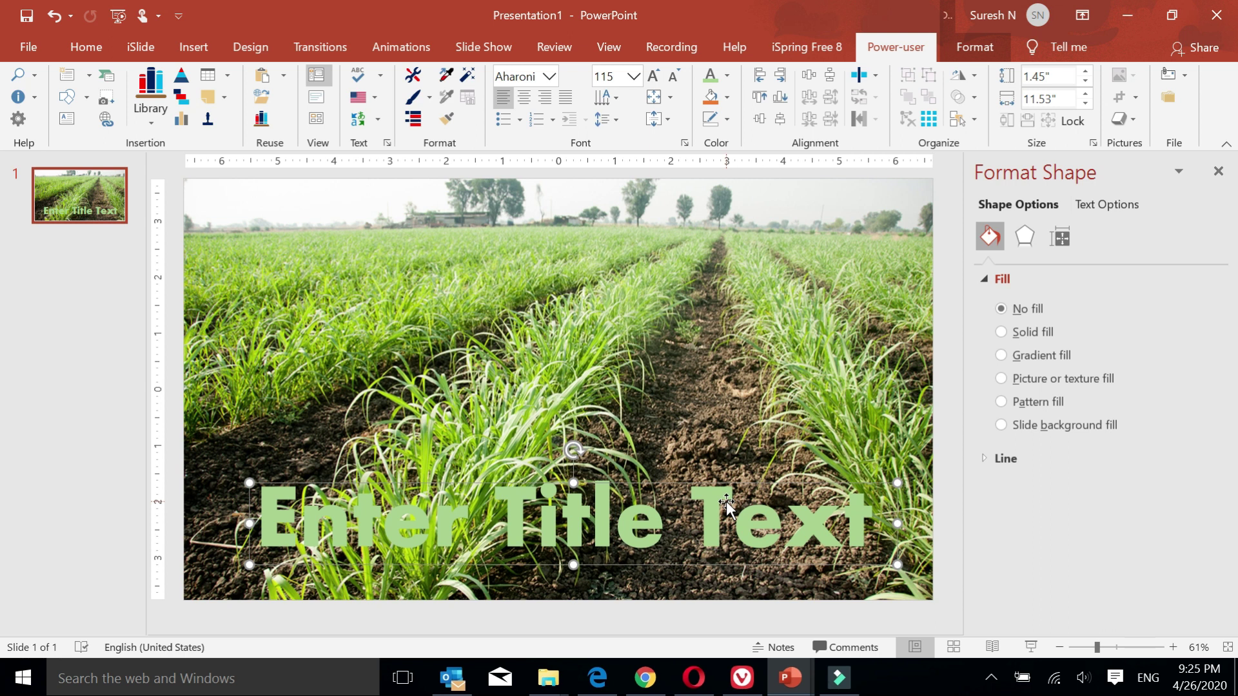
click(730, 300)
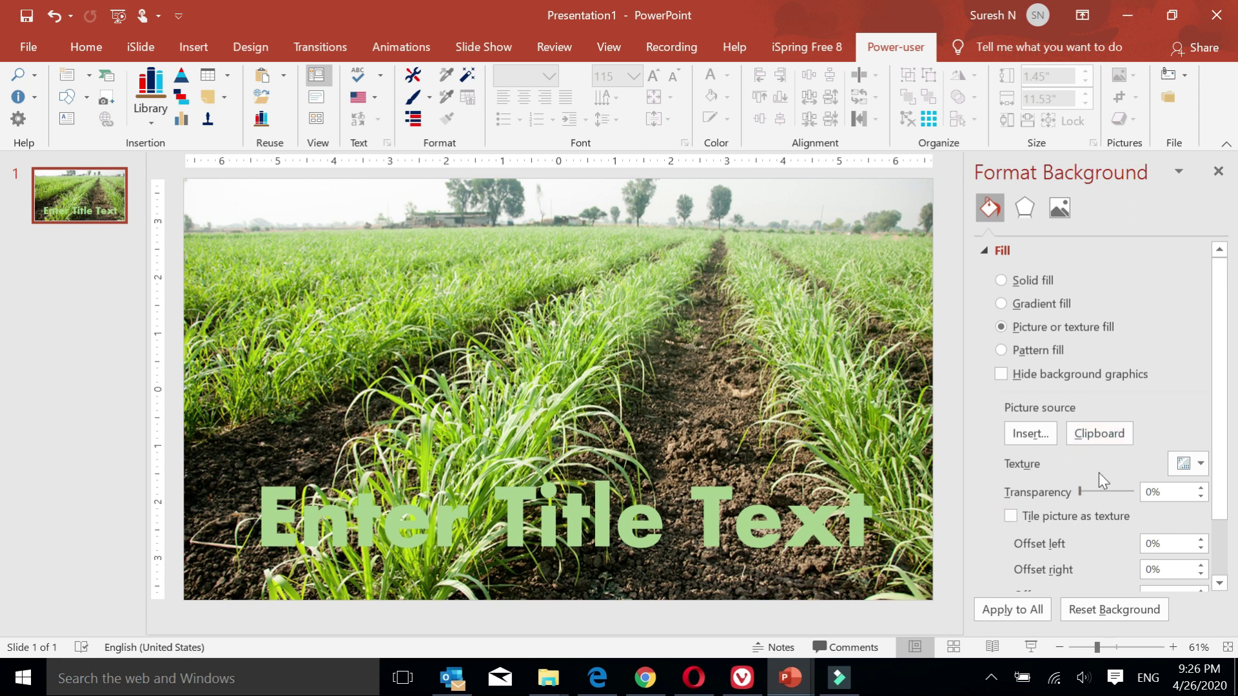
- Step the field background's Transparency up through 22% to 50%
click(1201, 487)
click(1201, 488)
click(1201, 487)
click(1200, 487)
click(1200, 488)
click(1201, 488)
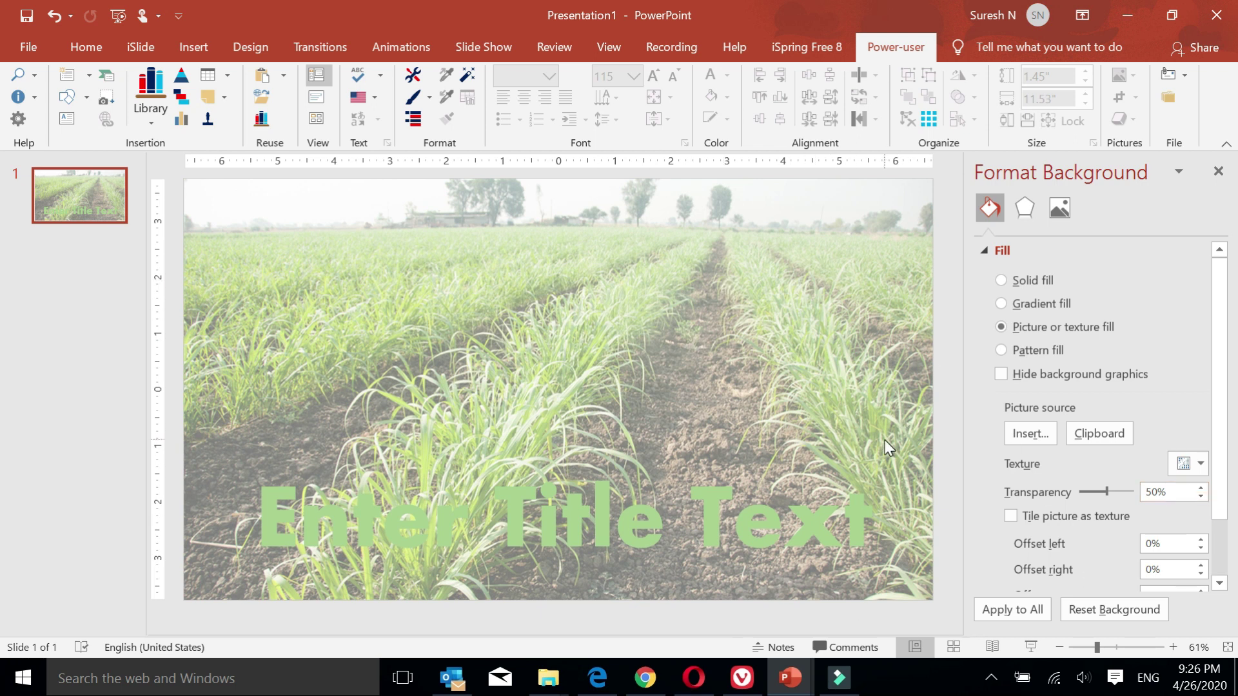
click(613, 519)
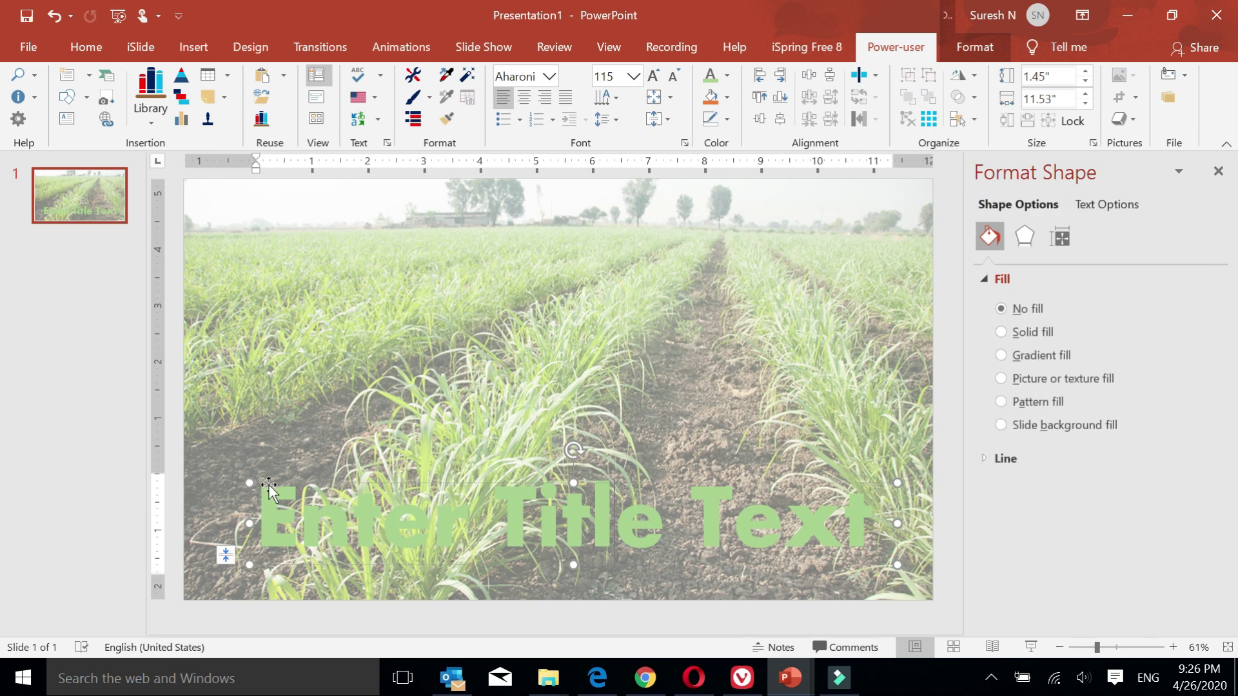
- Give the title a text shadow and dark green colour, then preview the slide show
click(250, 485)
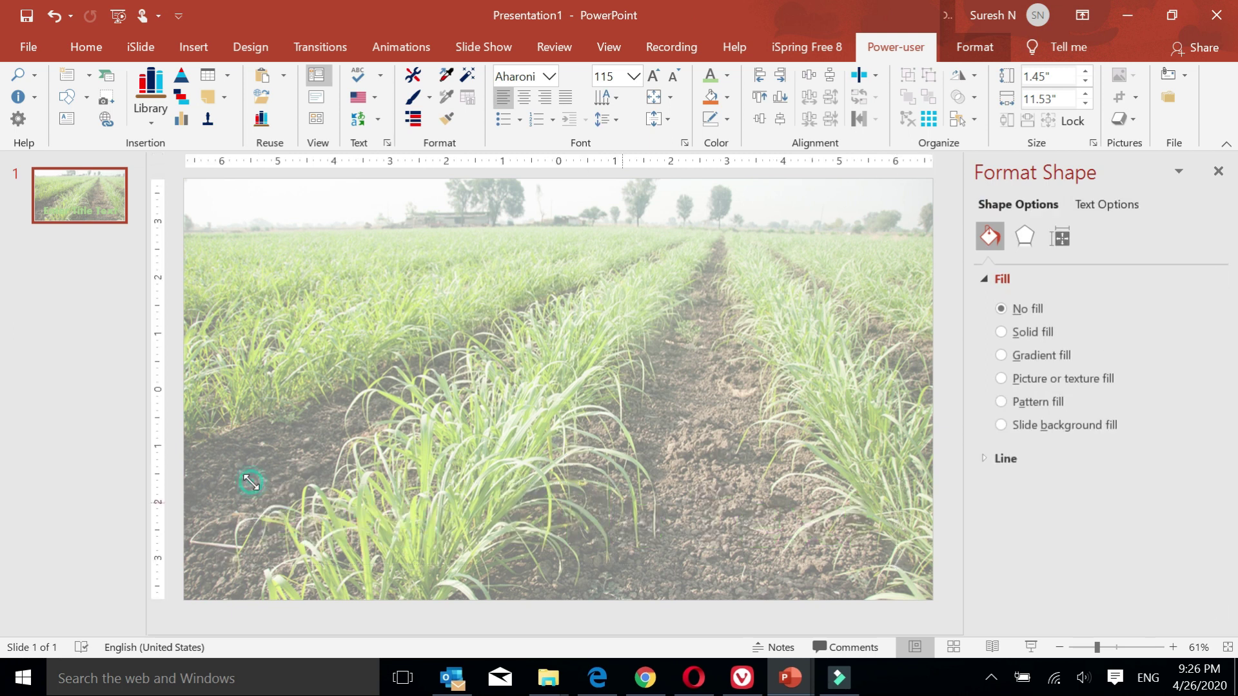
click(84, 49)
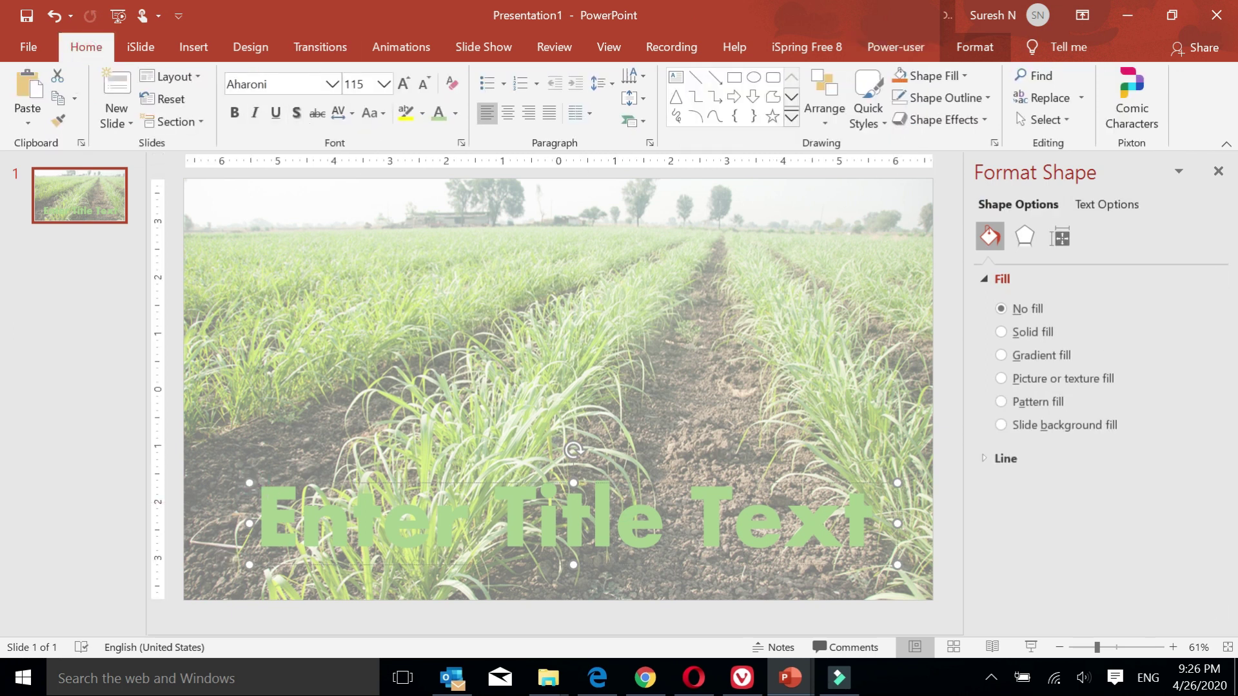
click(296, 114)
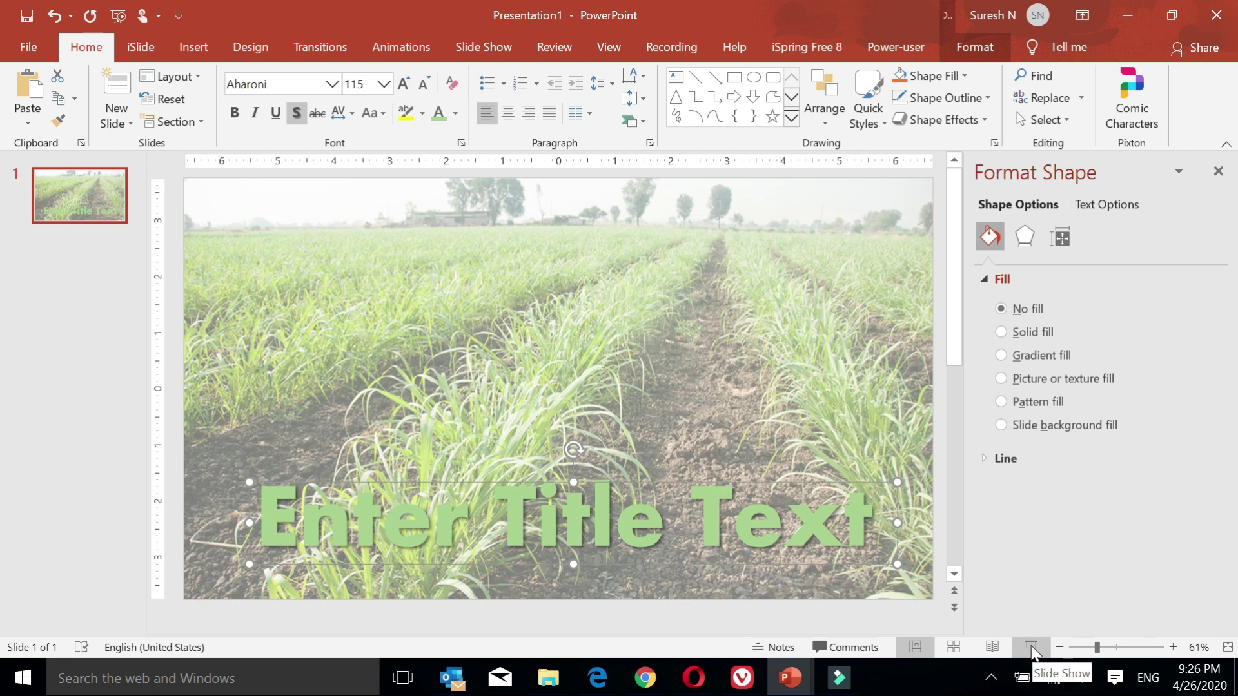
click(456, 114)
click(589, 225)
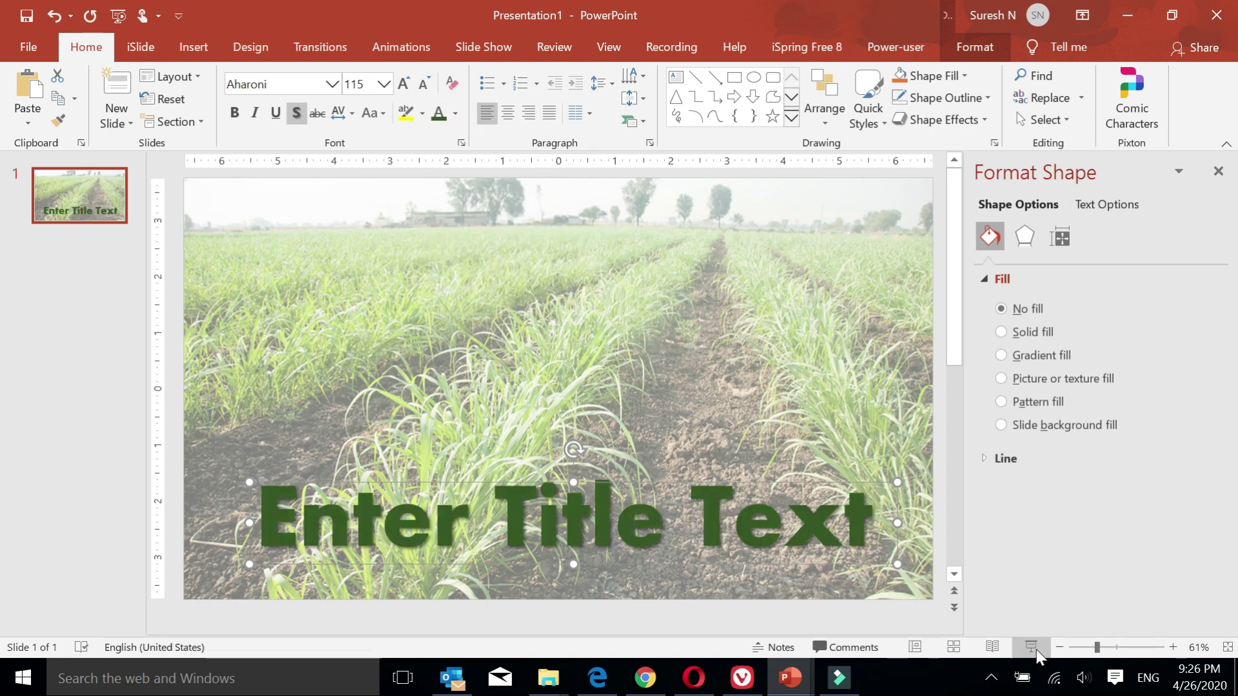
click(1030, 646)
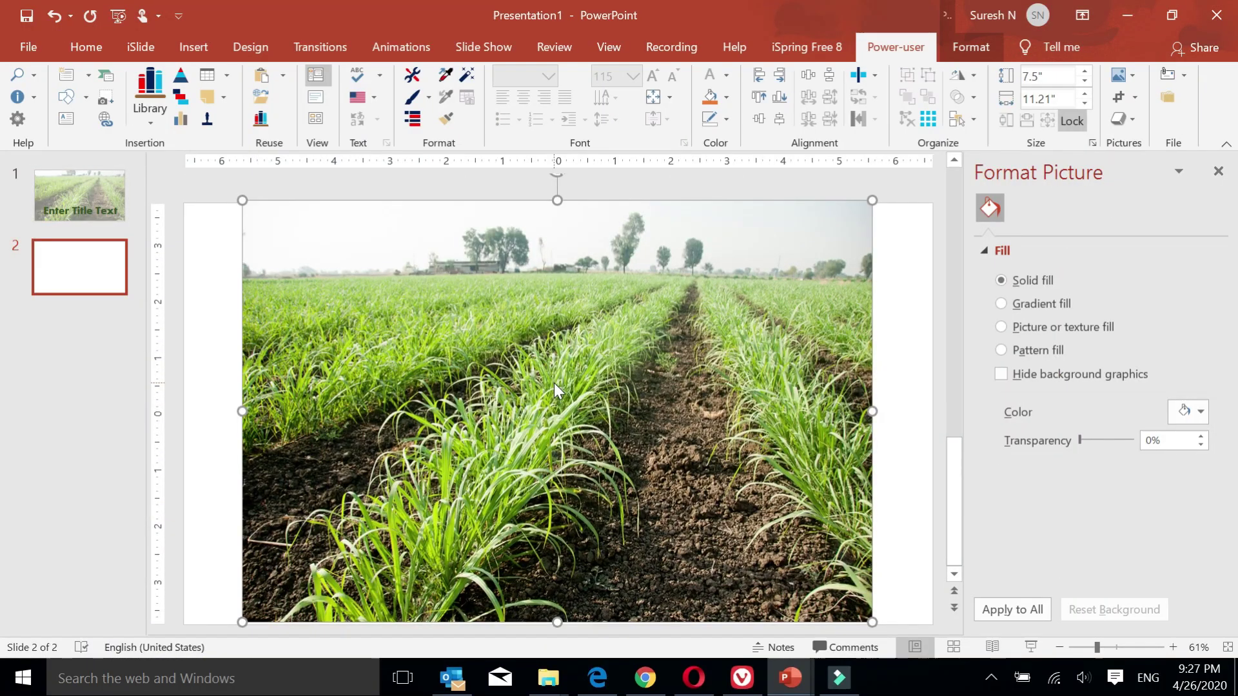
- Give slide 2's field picture a picture fill at 100% transparency, then return to slide 1
click(853, 290)
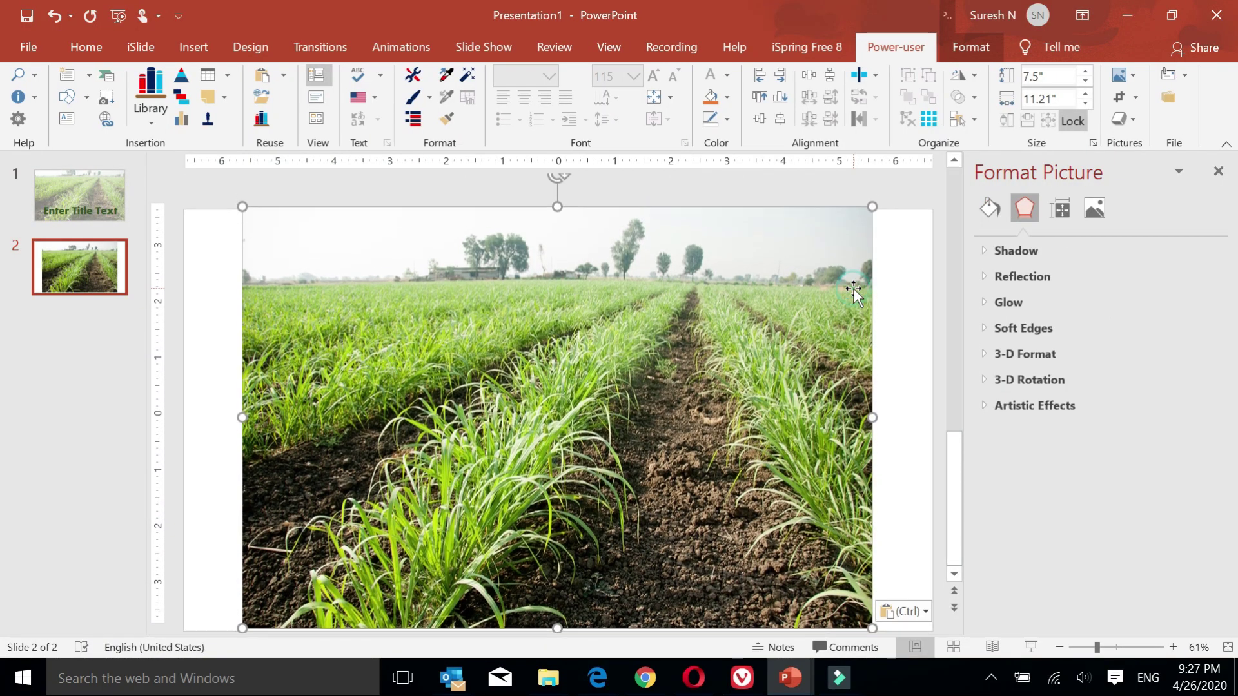
click(984, 207)
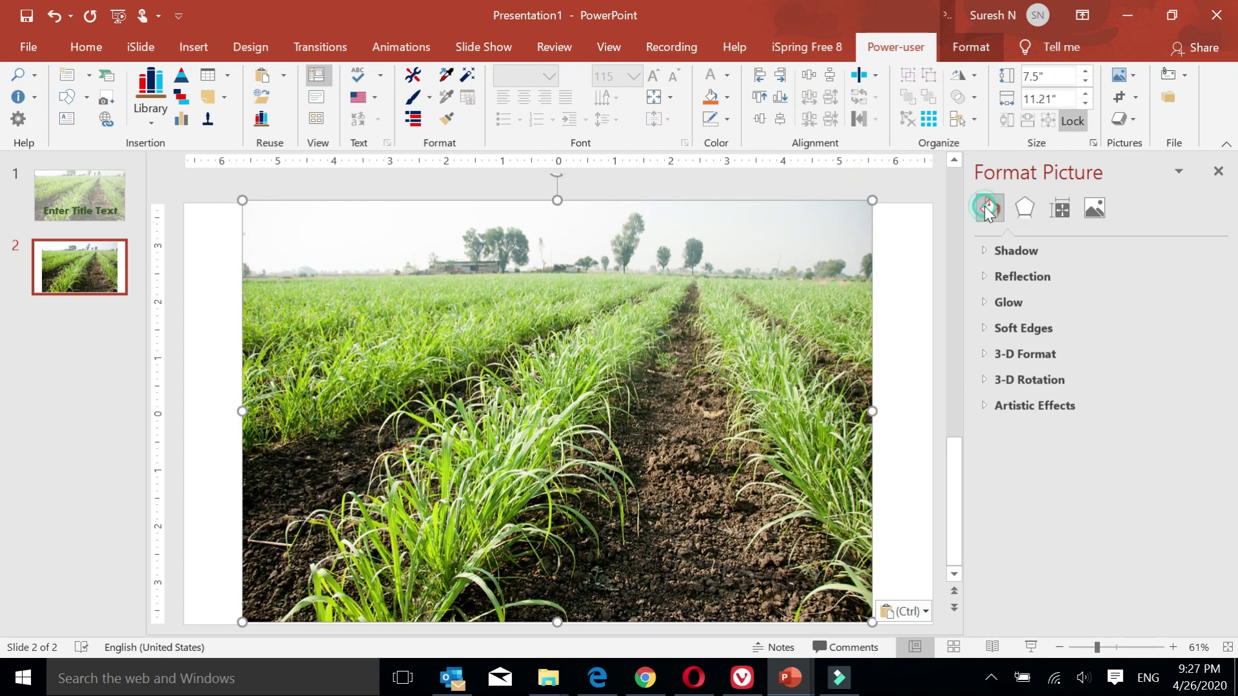
click(1005, 353)
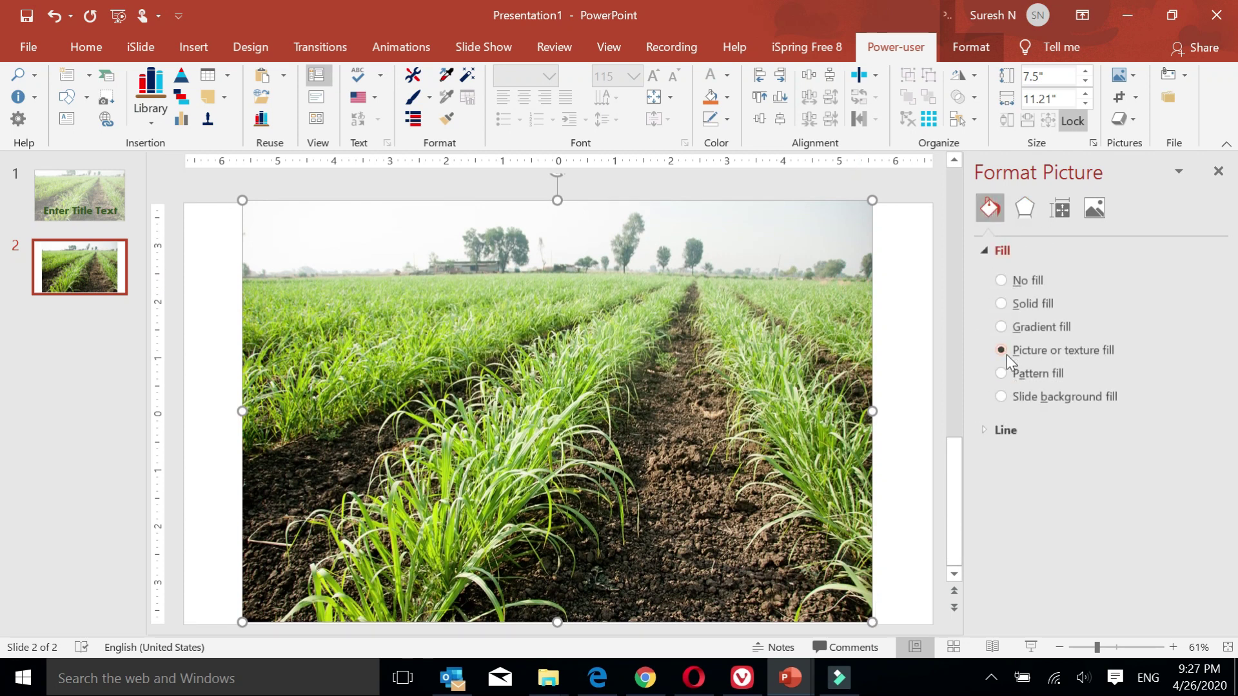
drag(1106, 514, 1039, 512)
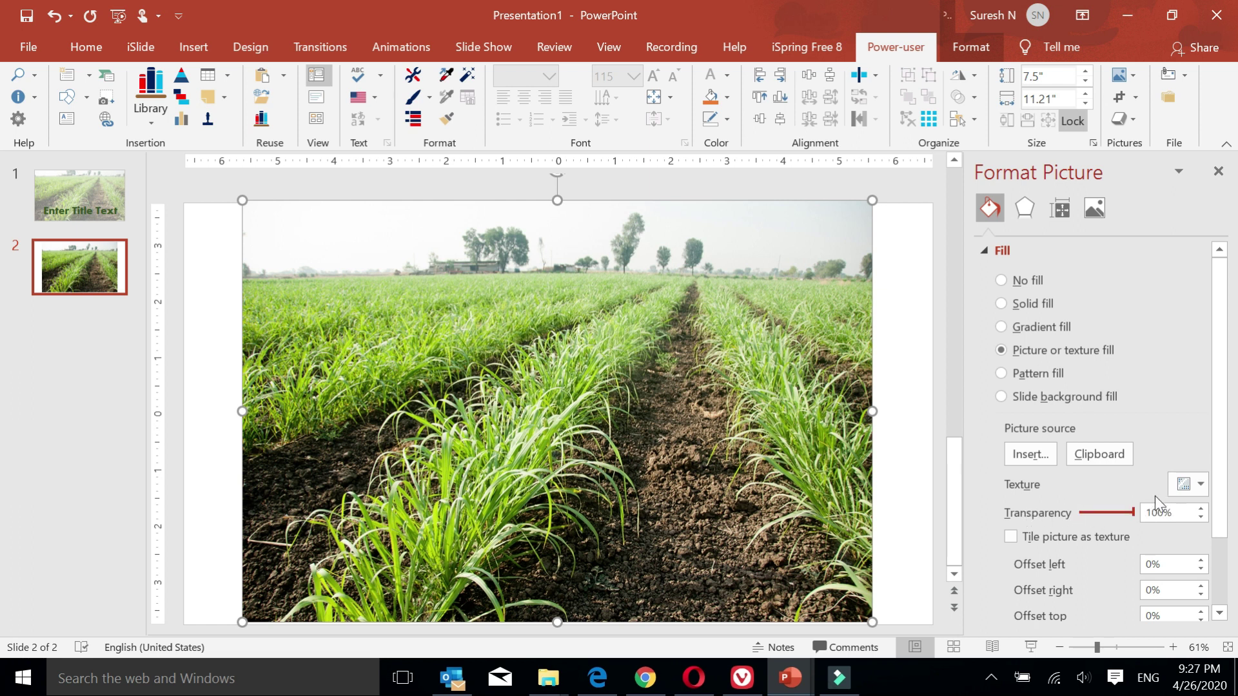
click(1081, 513)
drag(1087, 513, 1173, 492)
click(72, 189)
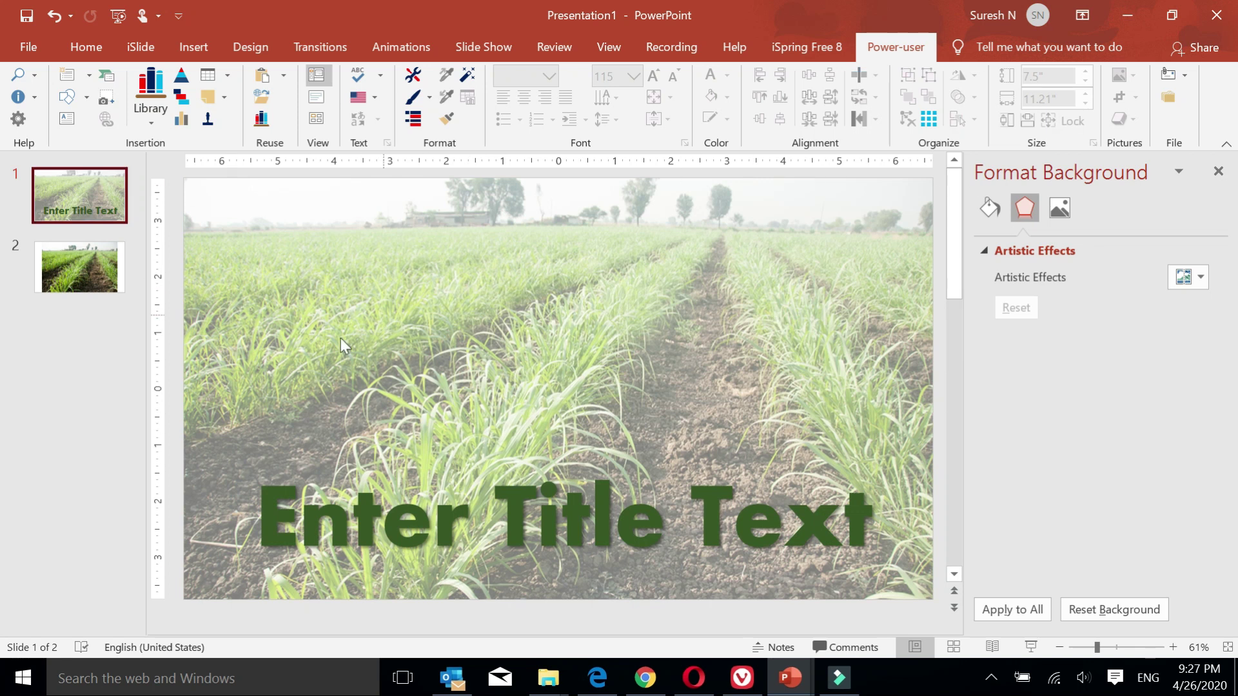
- Insert three new Two Content slides
click(90, 74)
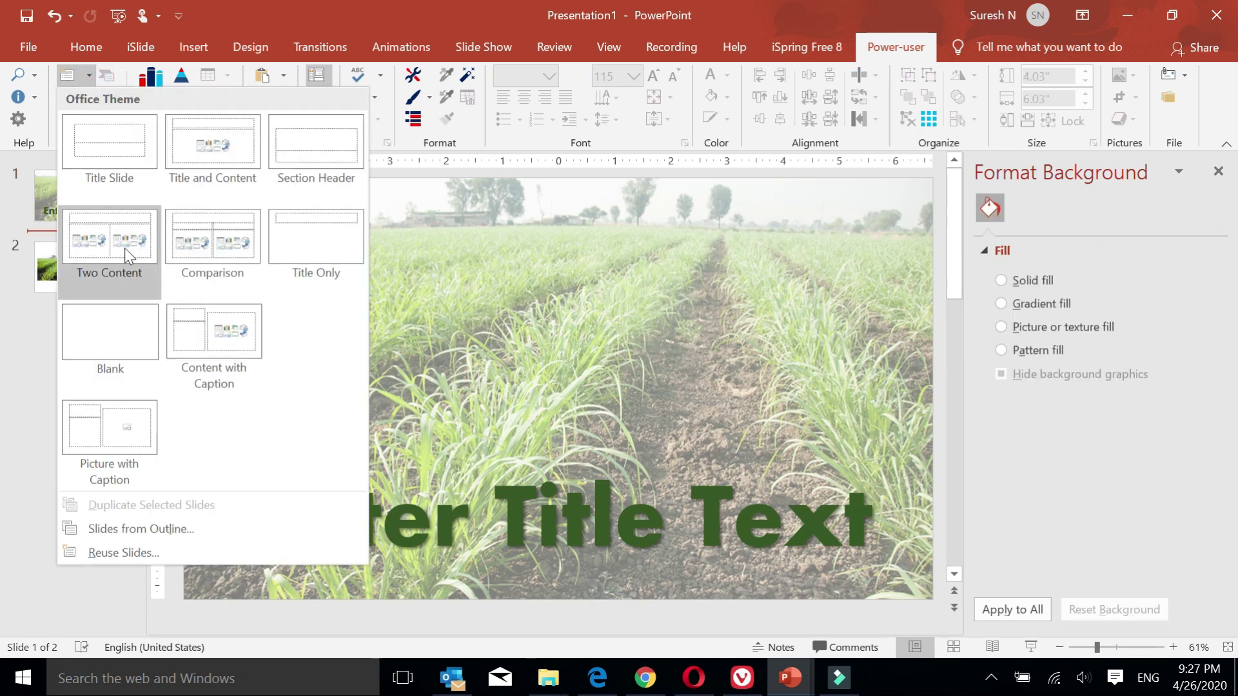
click(125, 249)
click(92, 78)
click(92, 79)
click(81, 200)
- Apply the faded field background to all slides and check slides 2 to 4
click(381, 307)
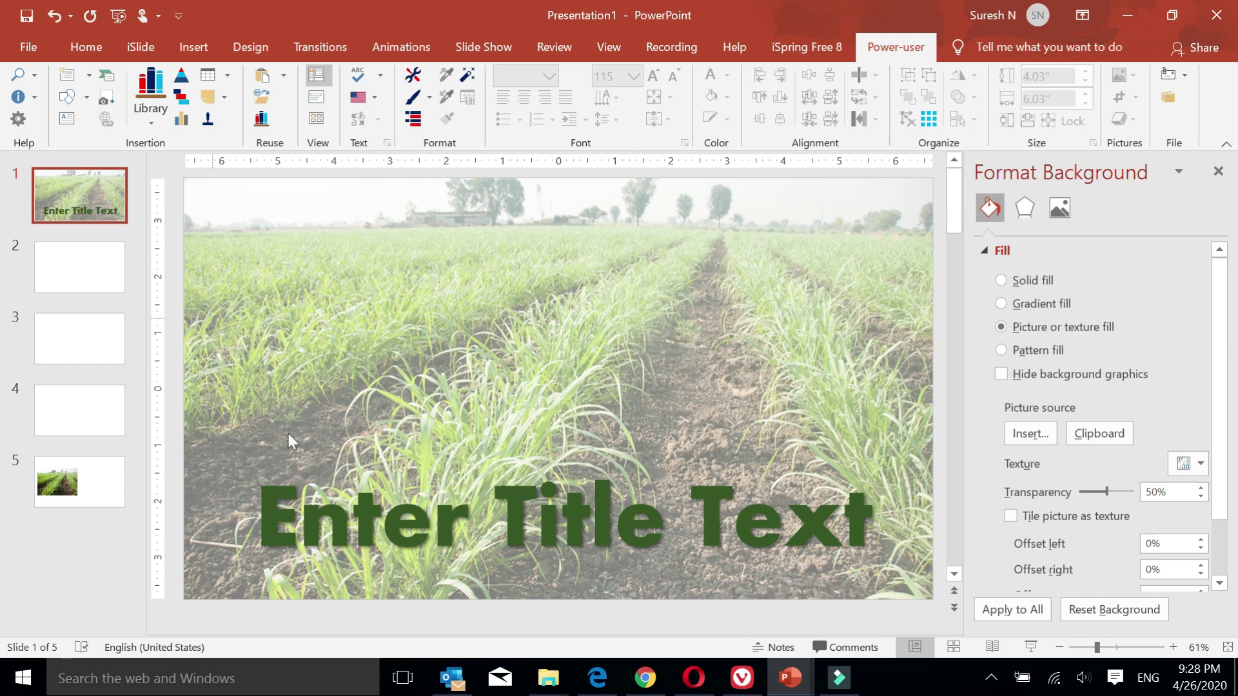
click(1027, 614)
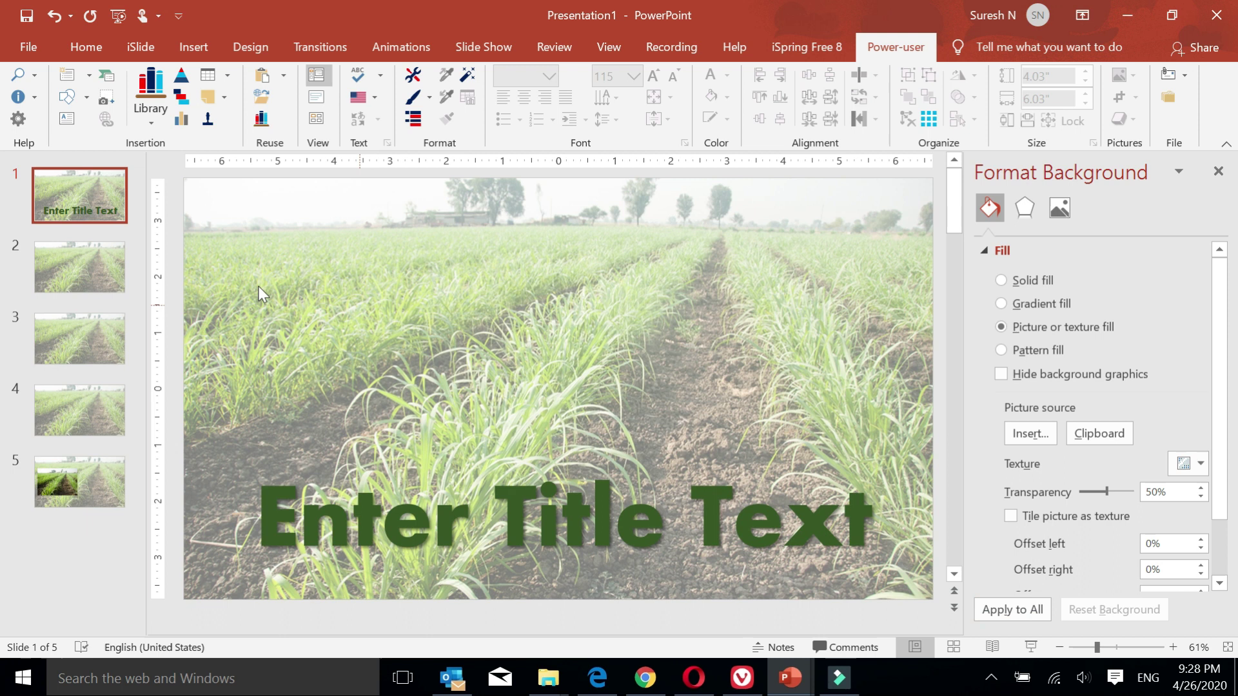
click(76, 272)
click(84, 349)
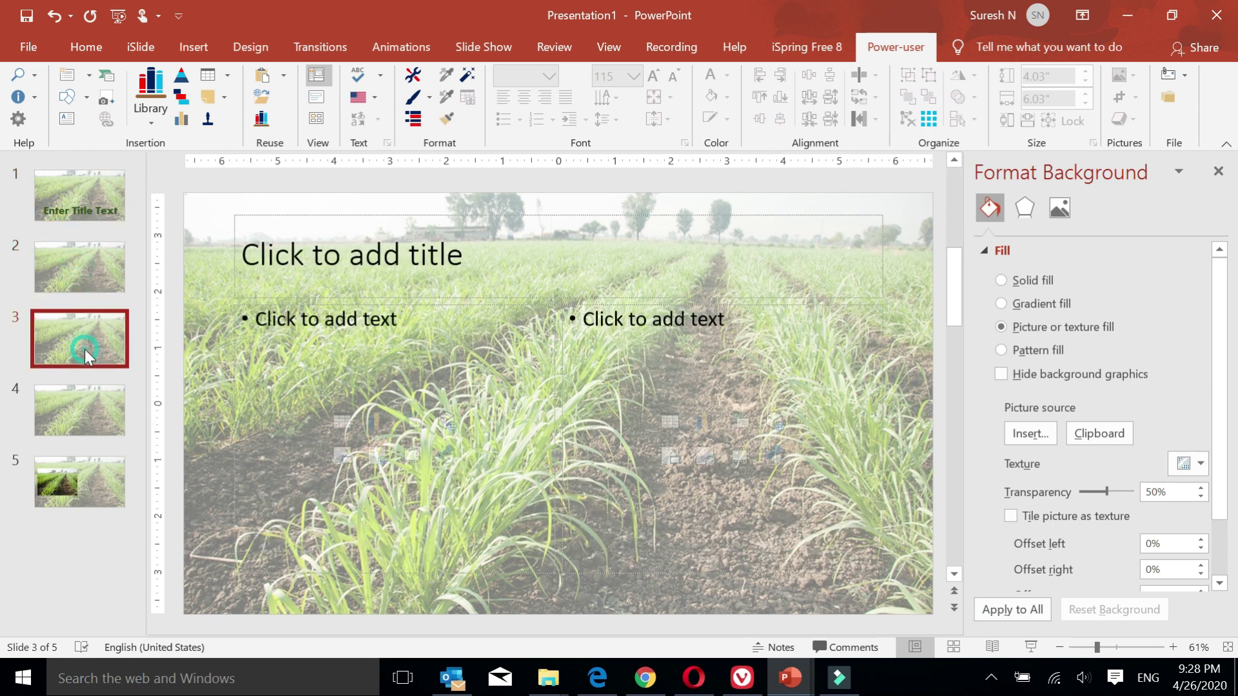
click(78, 392)
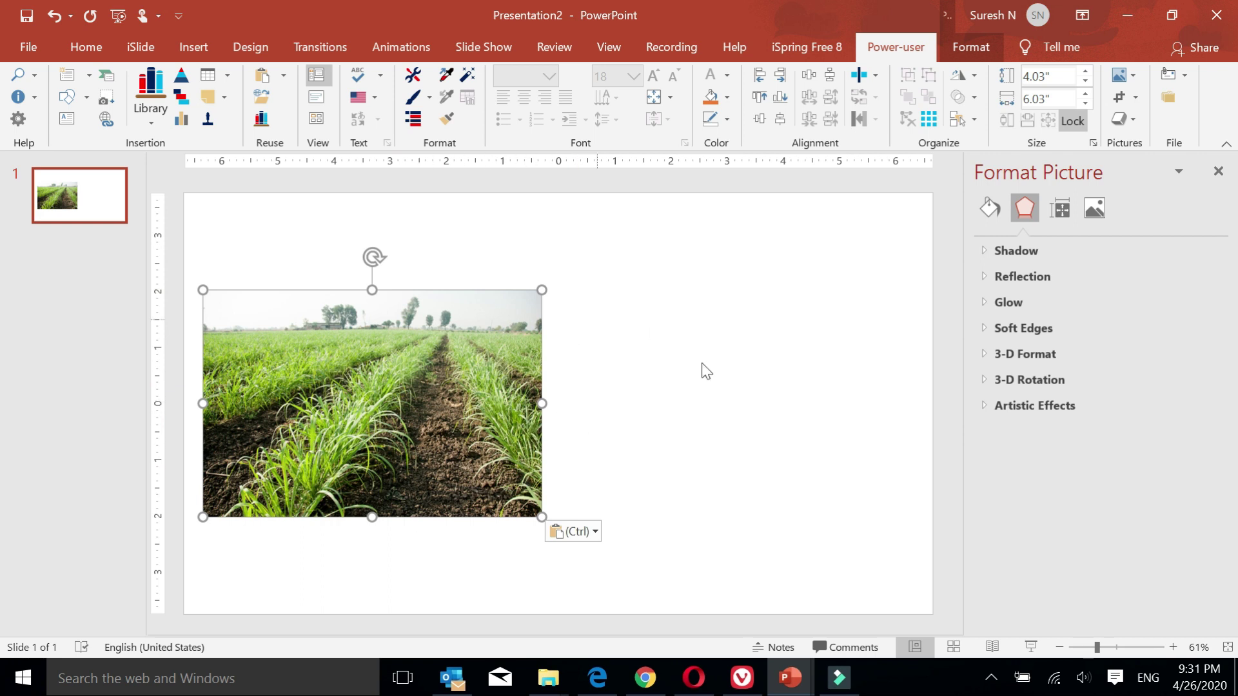
- Set the field photo's picture fill transparency back to 0% and mark a spot after slide 1
click(499, 405)
click(409, 403)
click(989, 213)
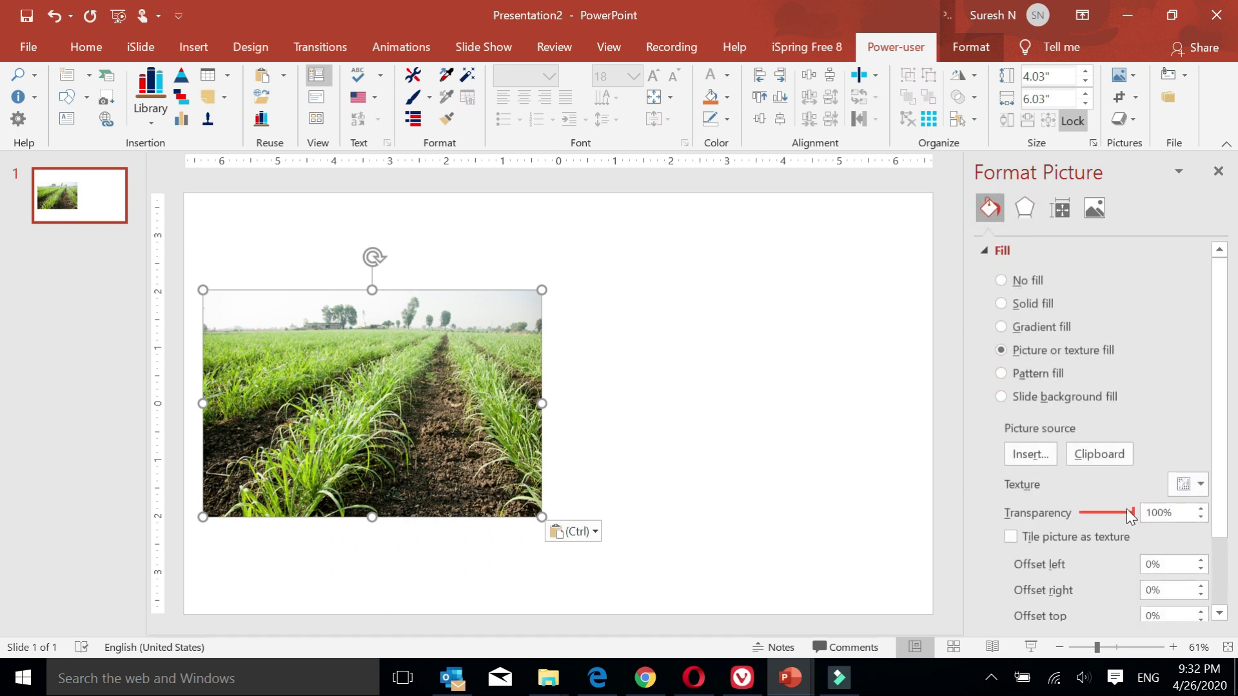
drag(1134, 515, 1062, 516)
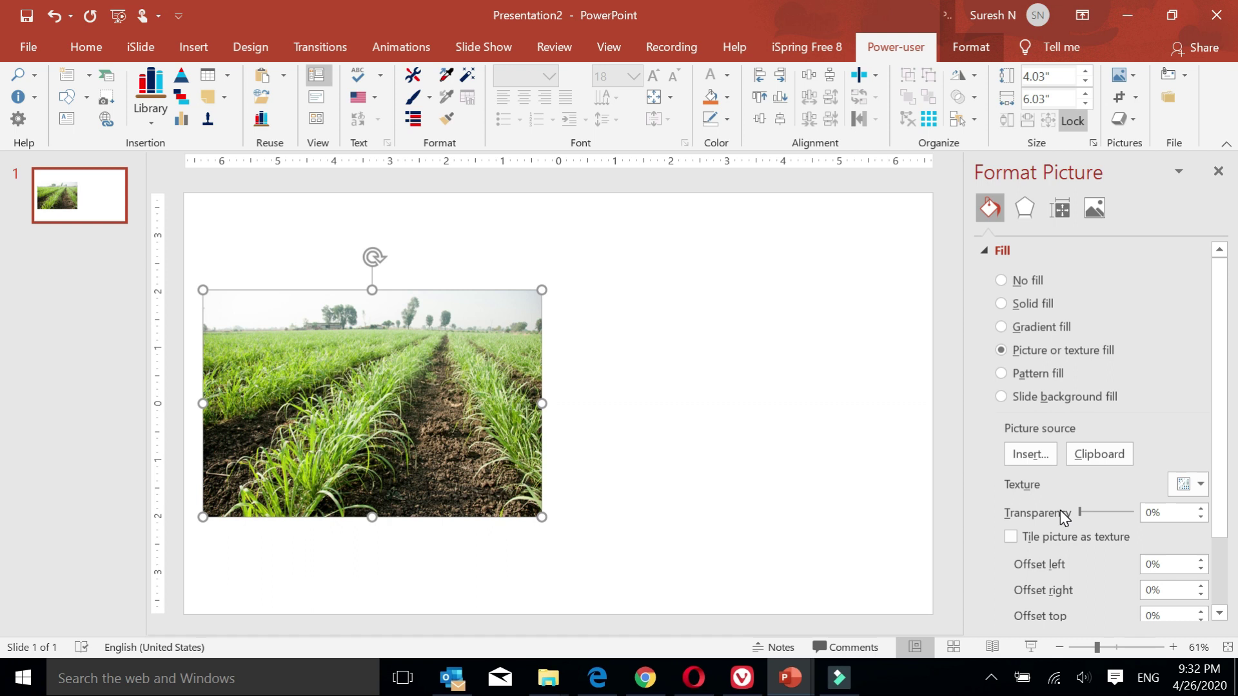
click(49, 305)
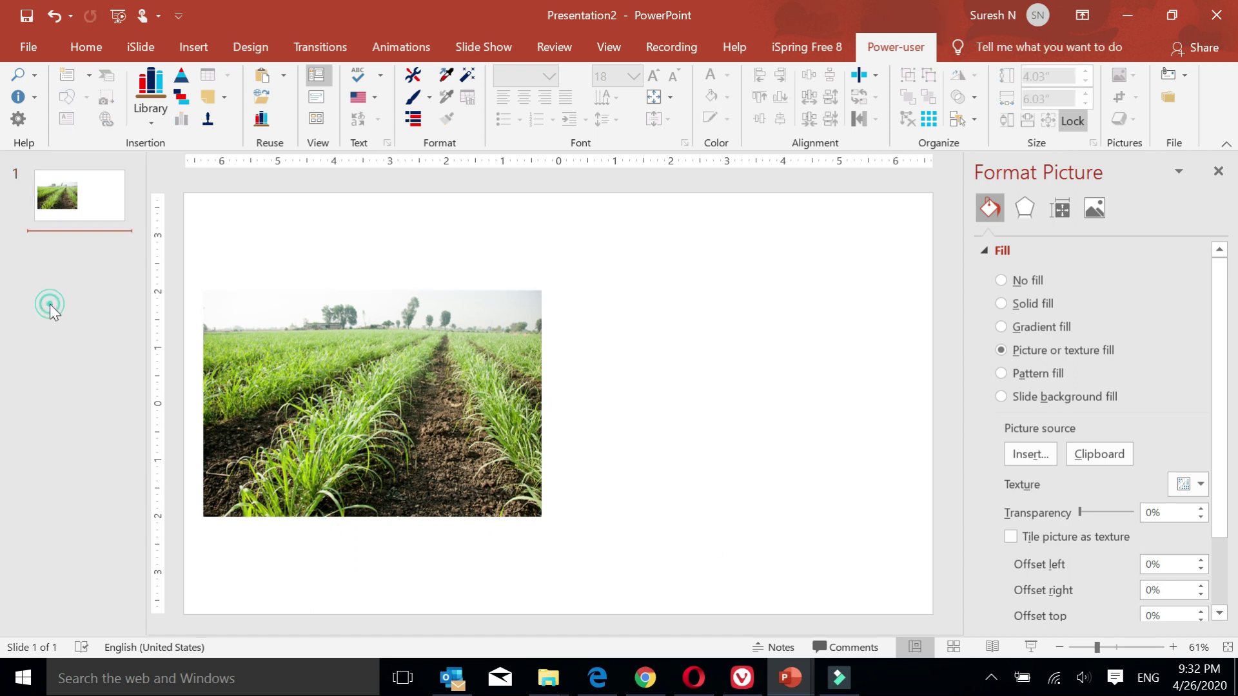
- Add a blank slide 2 and draw a rectangle on its left half
key(Return)
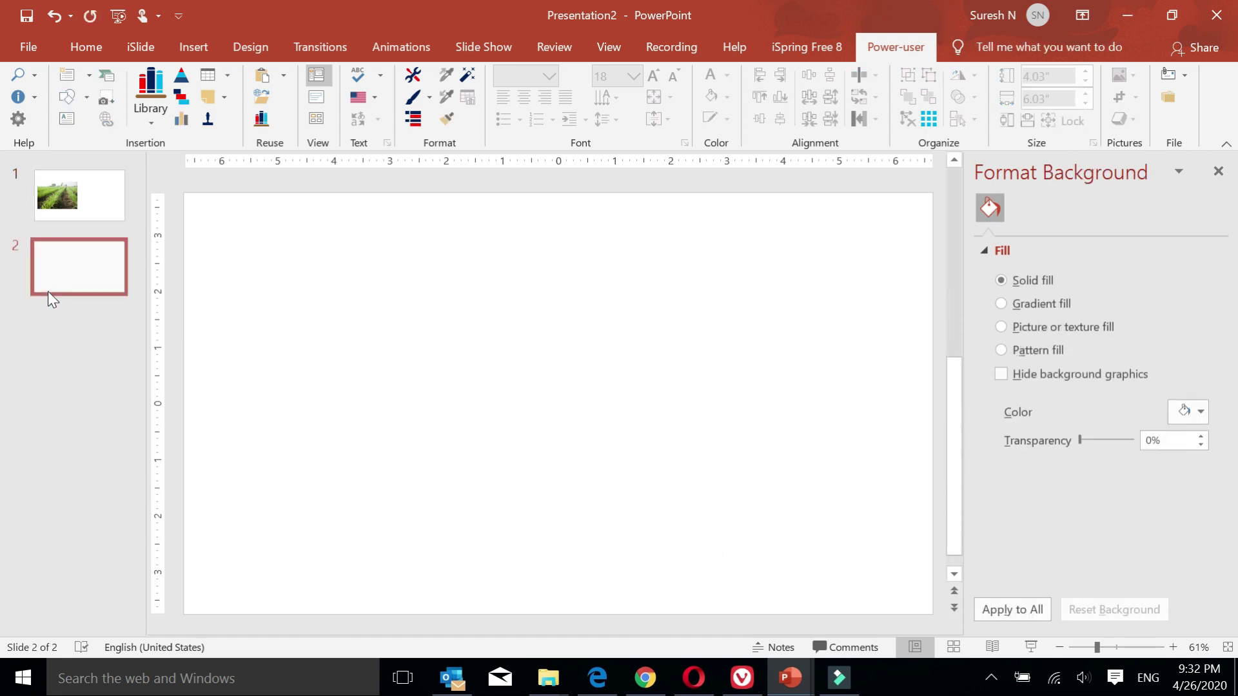
click(198, 58)
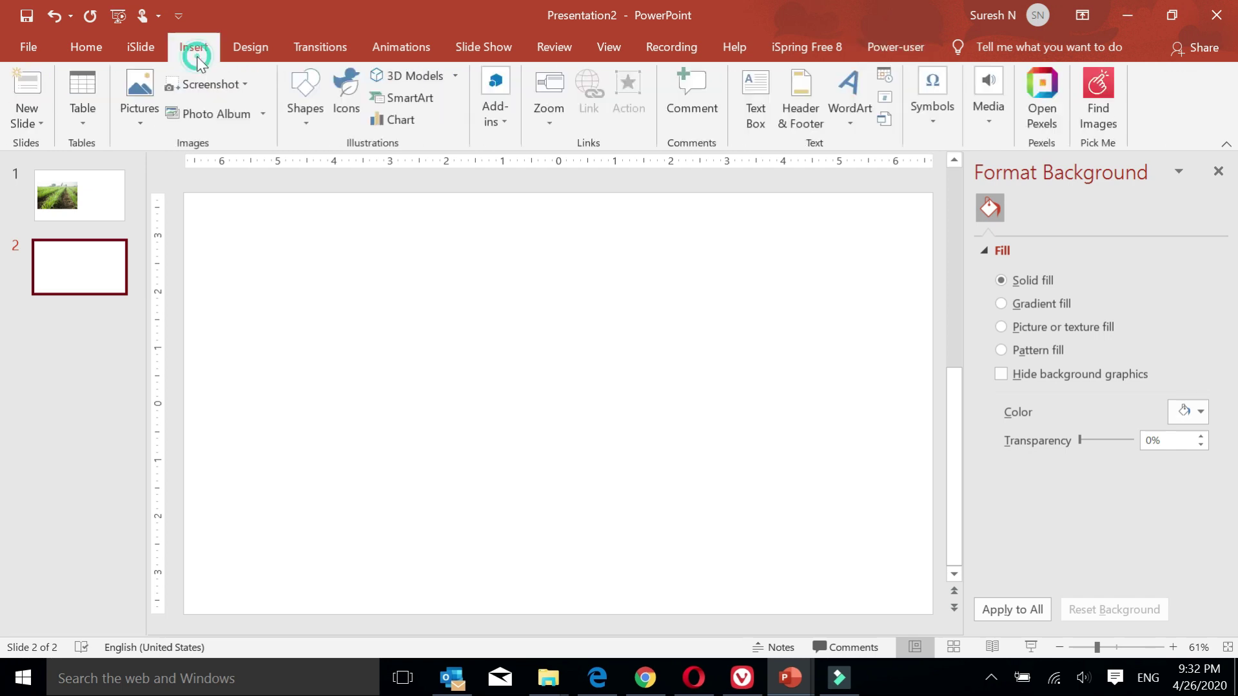
click(312, 125)
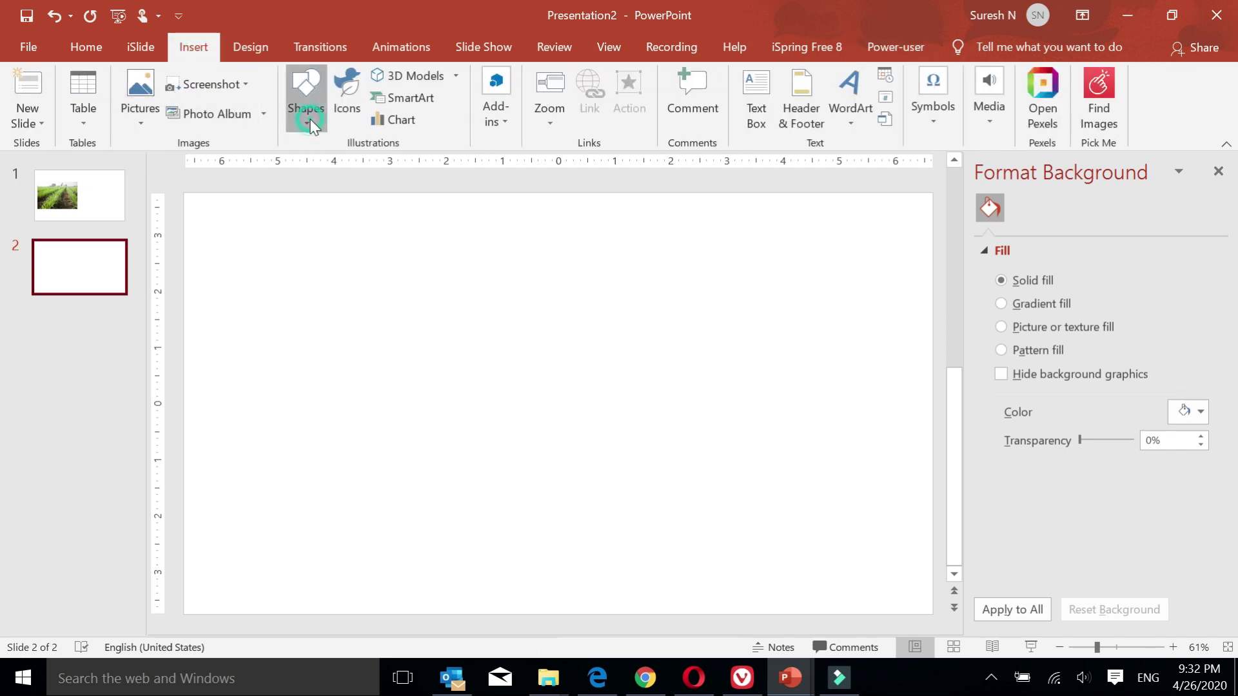
click(298, 268)
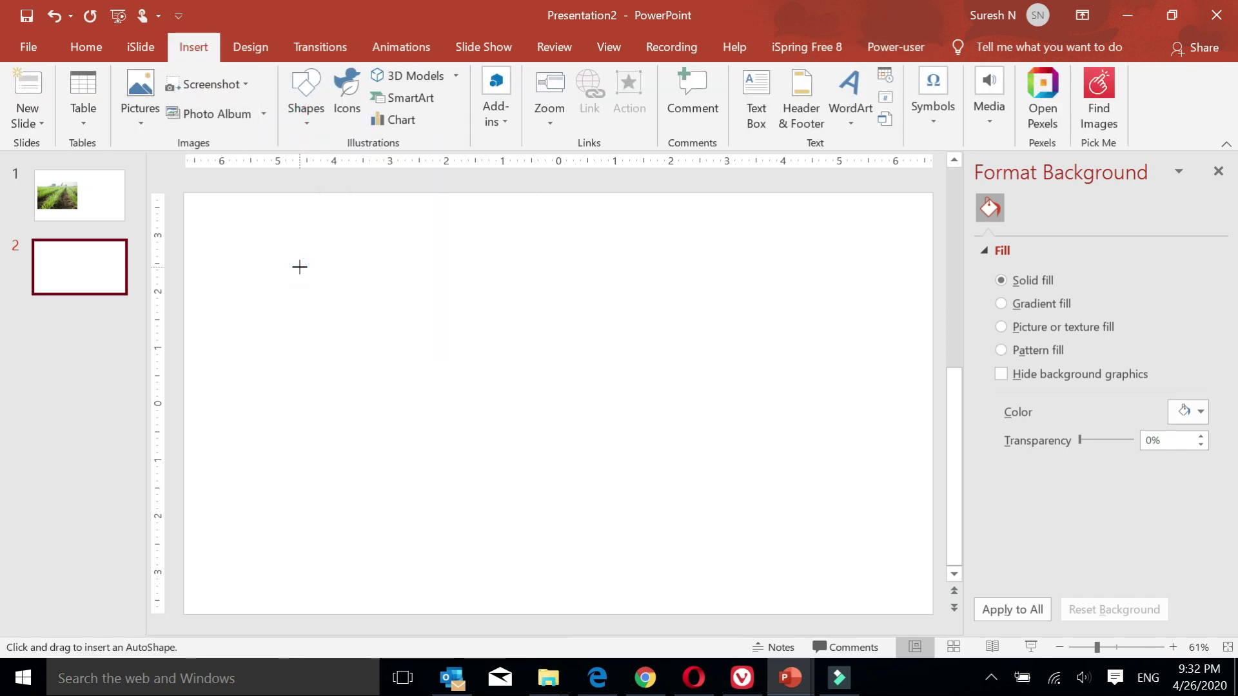
mouse_move(226, 284)
mouse_down()
mouse_move(461, 282)
mouse_move(525, 351)
mouse_move(561, 423)
mouse_move(565, 511)
mouse_up()
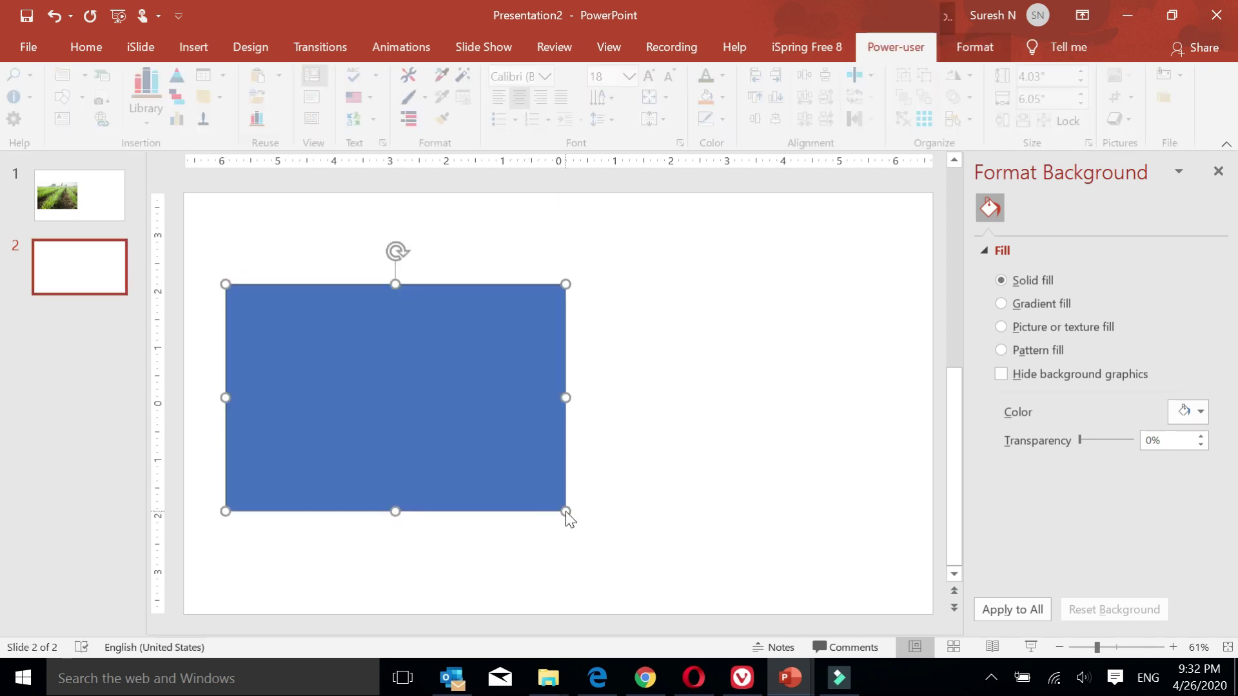
- Fill the rectangle with the field photo from slide 1 via Clipboard
click(78, 196)
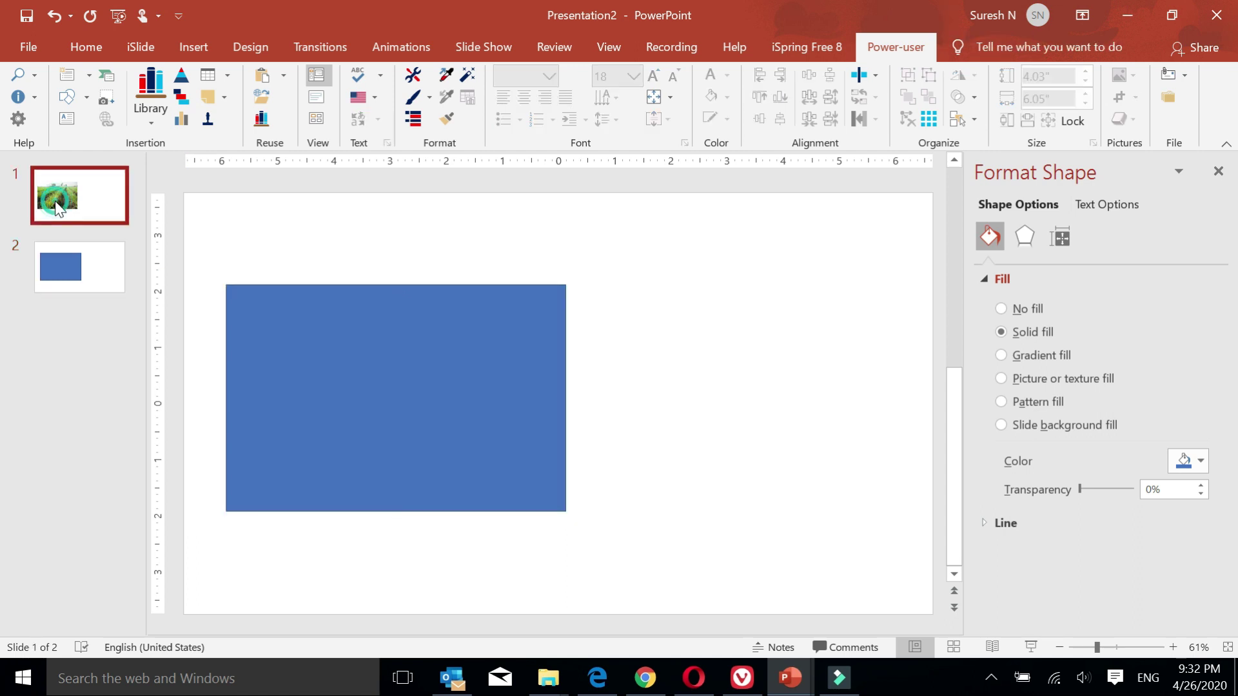
click(354, 370)
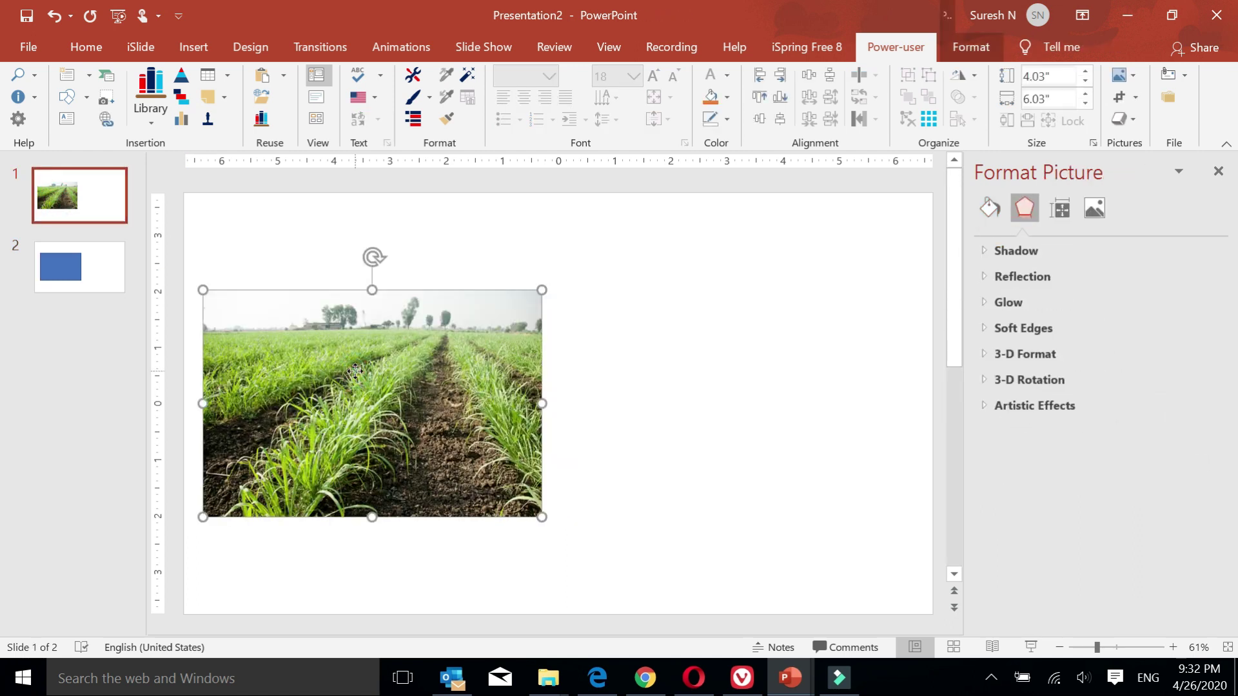
click(54, 270)
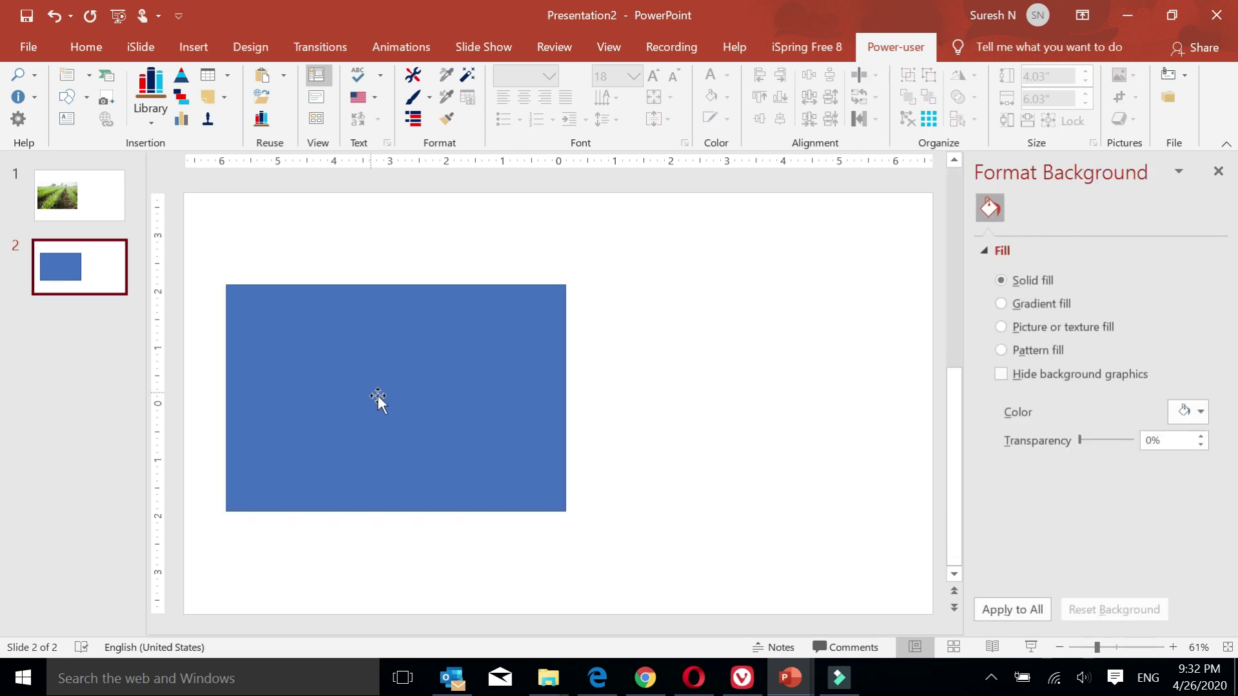
click(378, 397)
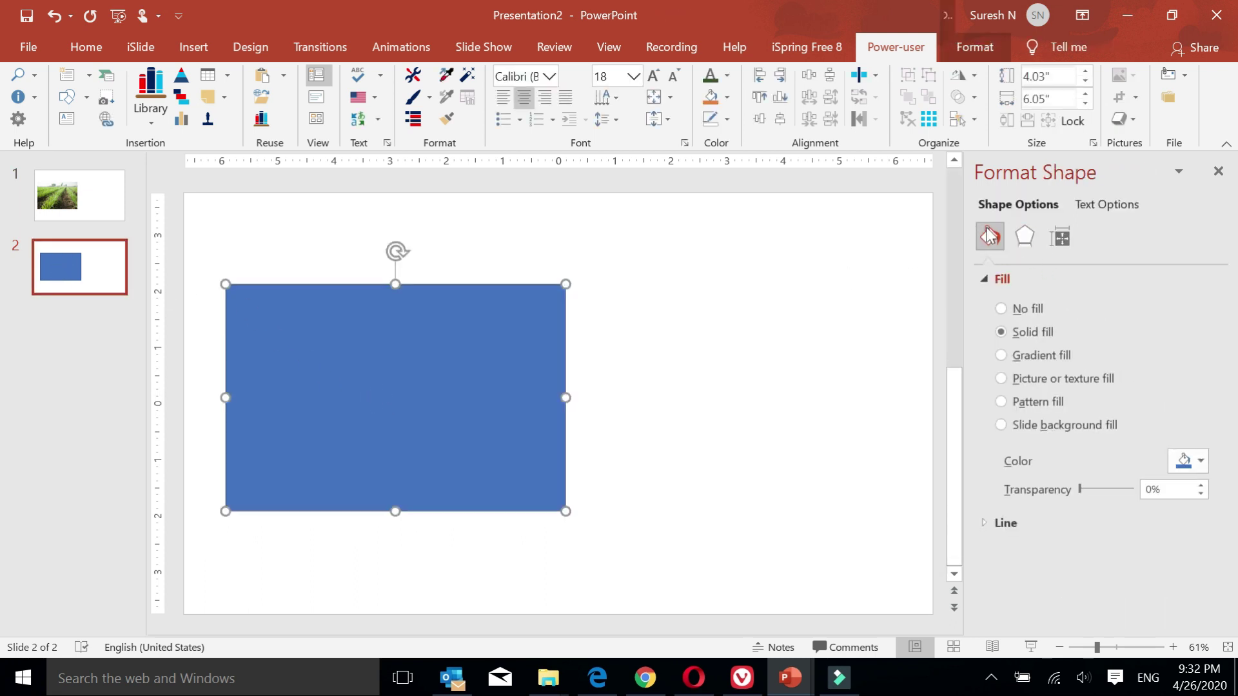
click(1004, 385)
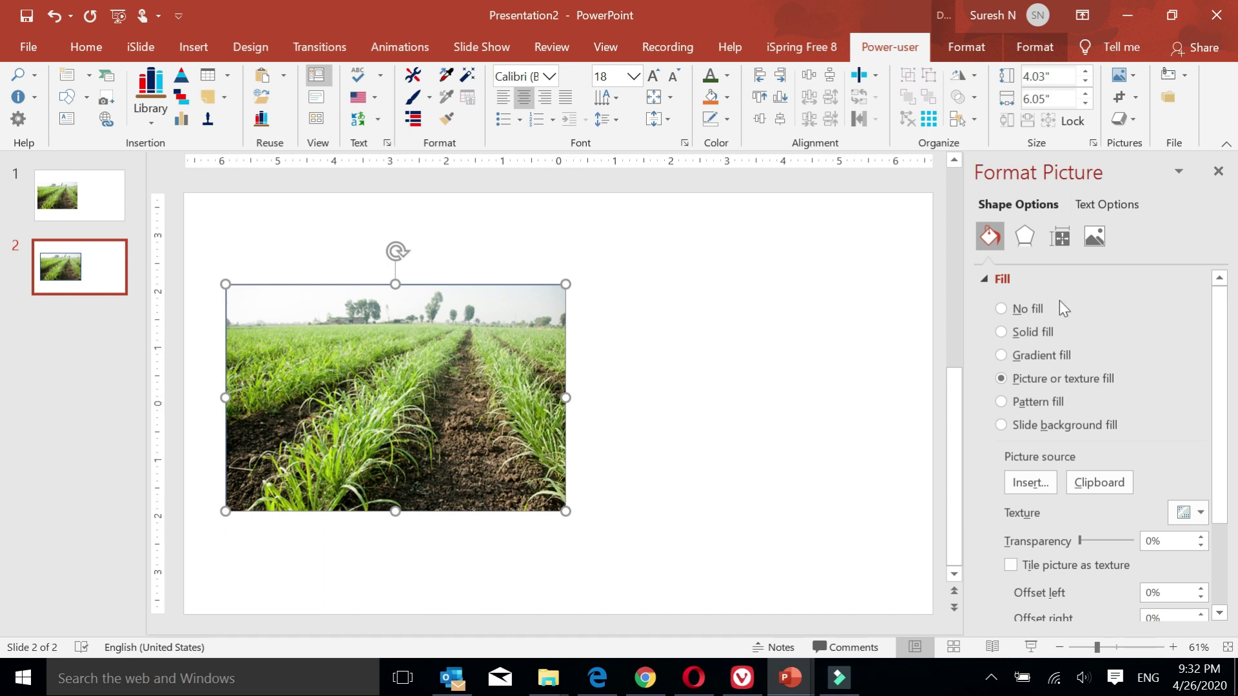
- Remove the rectangle's outline and set its picture fill transparency to 50%
drag(1217, 431, 1216, 510)
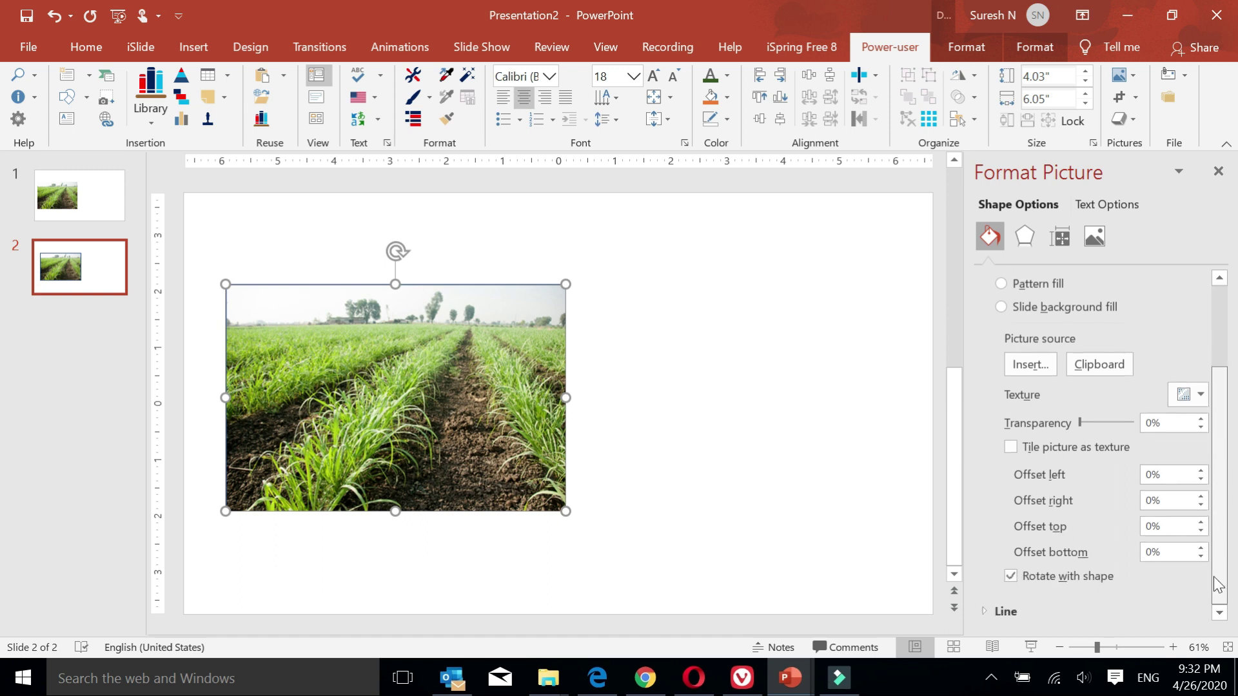
click(1088, 615)
click(1219, 512)
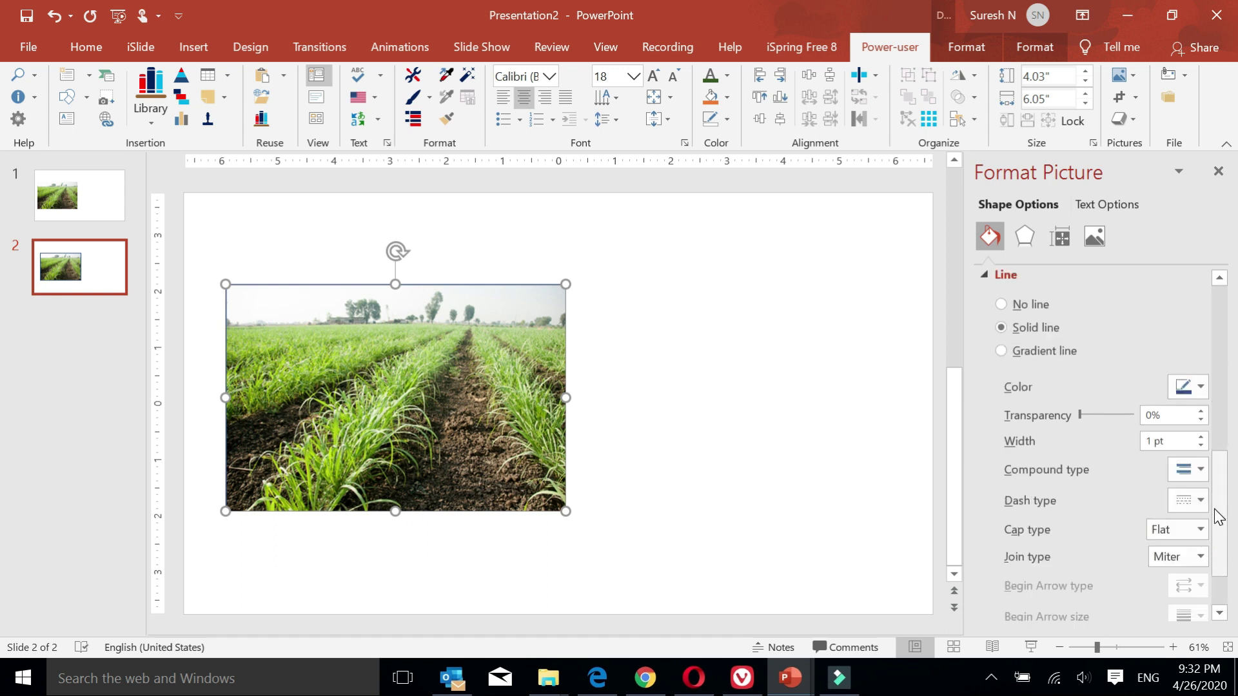
click(1002, 306)
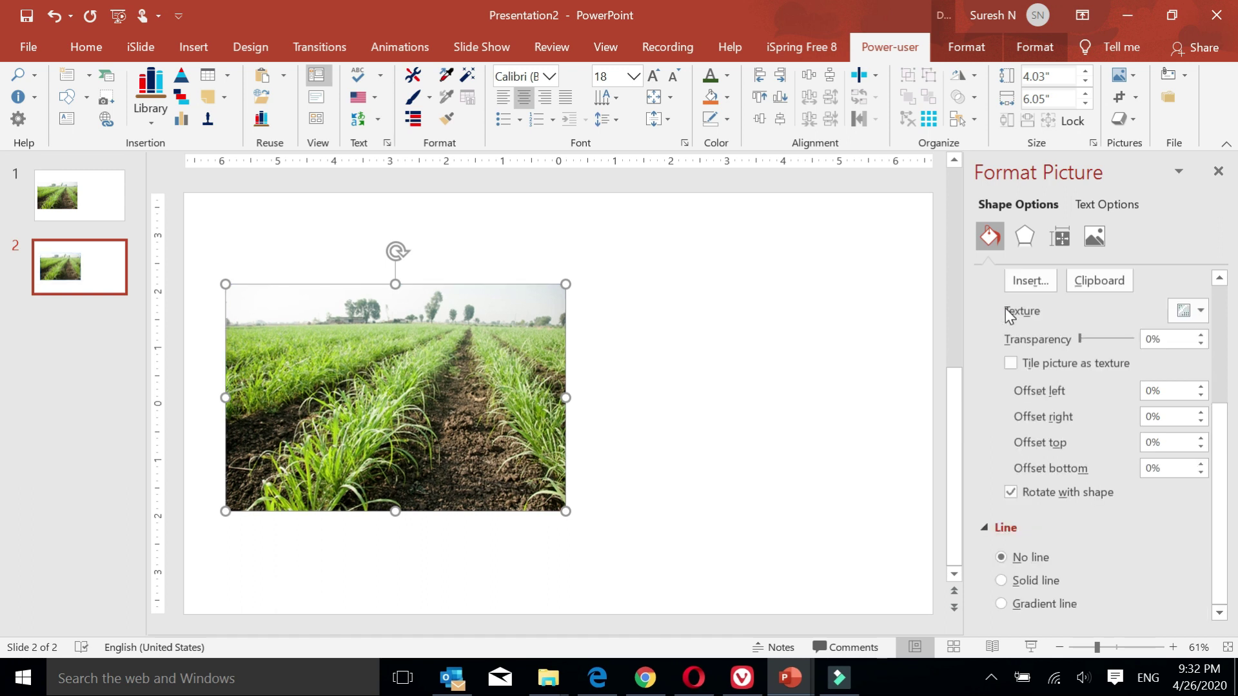
drag(1225, 493, 1218, 318)
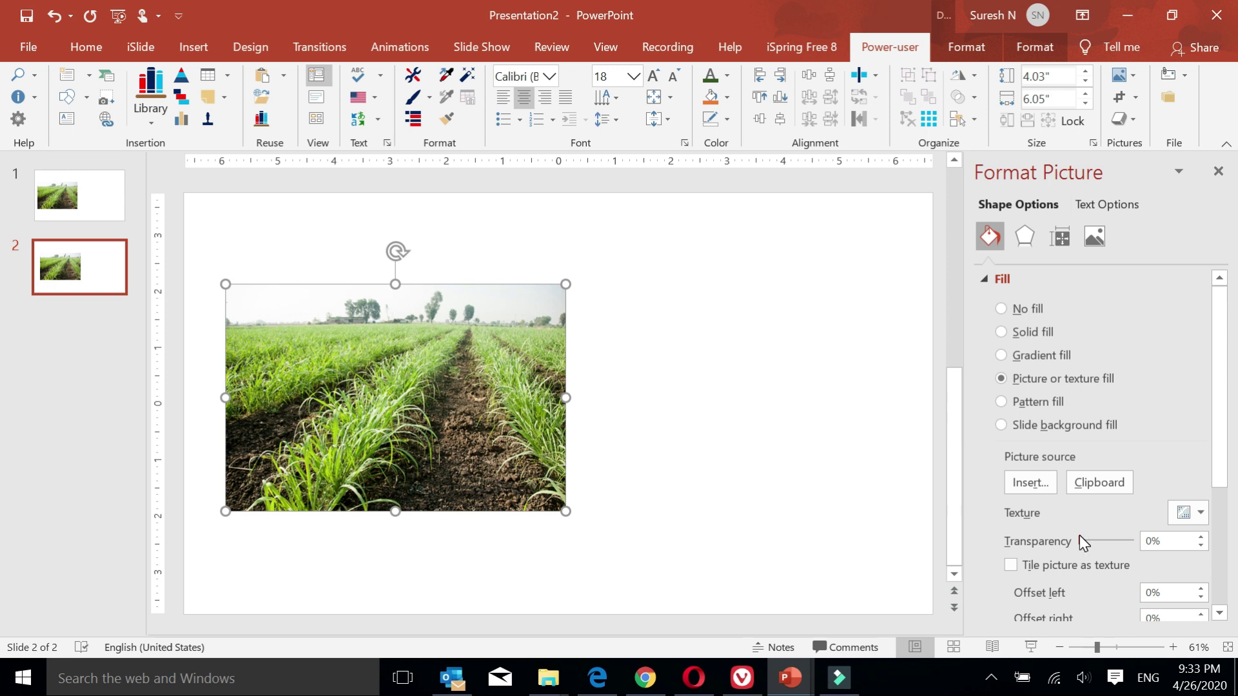
drag(1081, 538, 1107, 542)
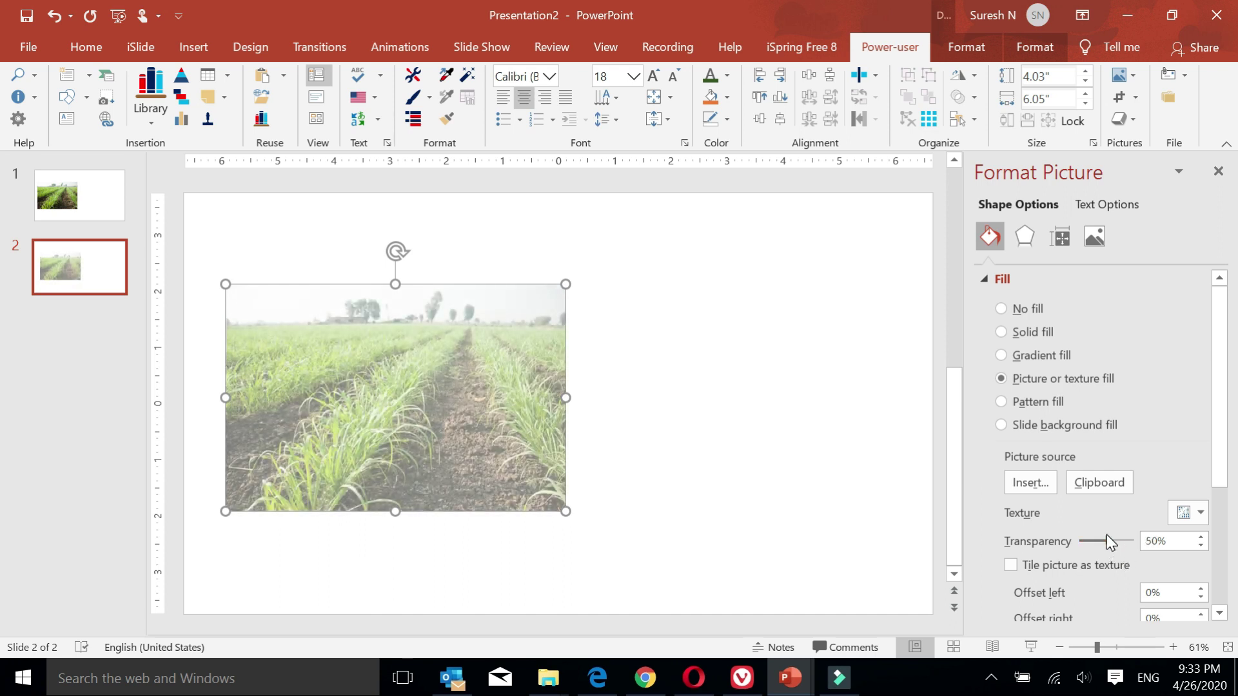
click(707, 415)
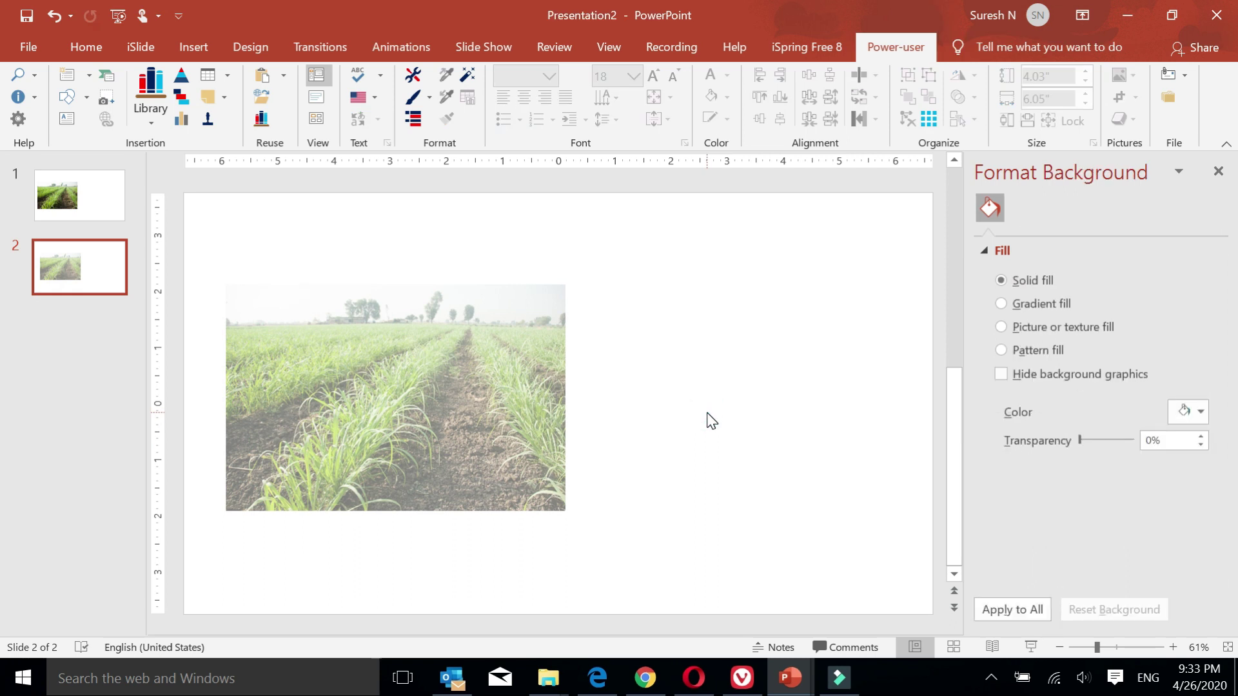
- Paste the tiger-on-forest slide and enlarge the tiger picture to fill the slide
key(ctrl+v)
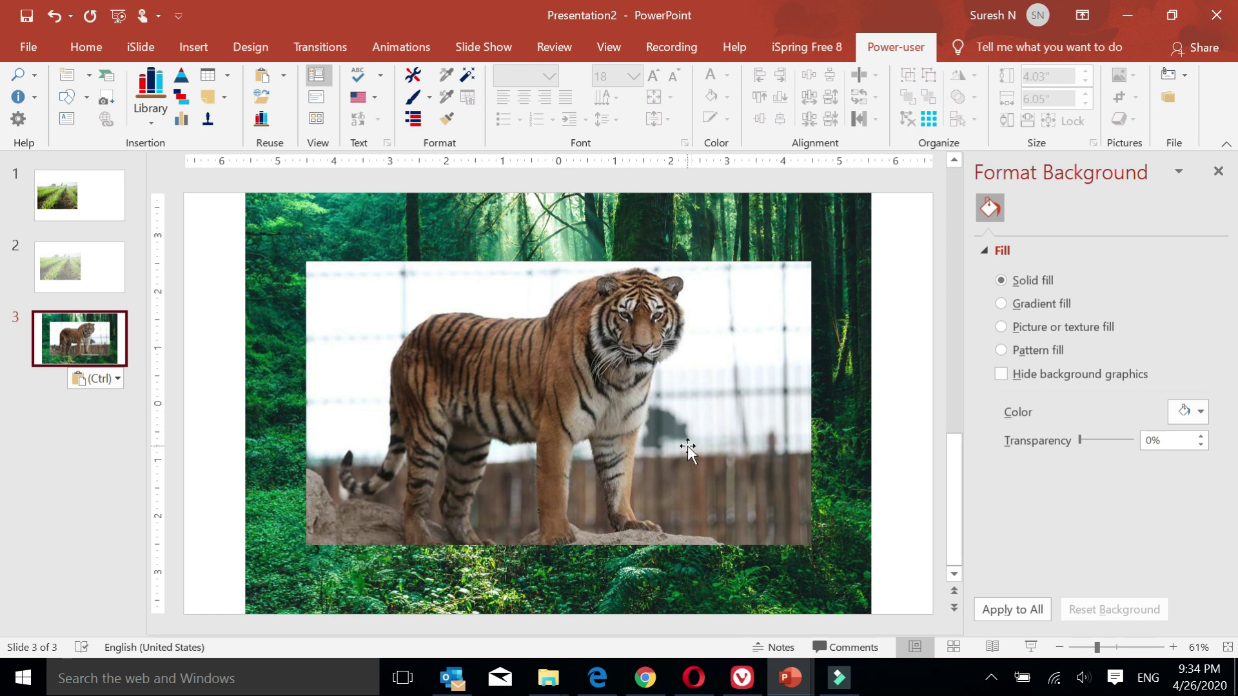
drag(576, 410, 524, 340)
drag(750, 491, 791, 543)
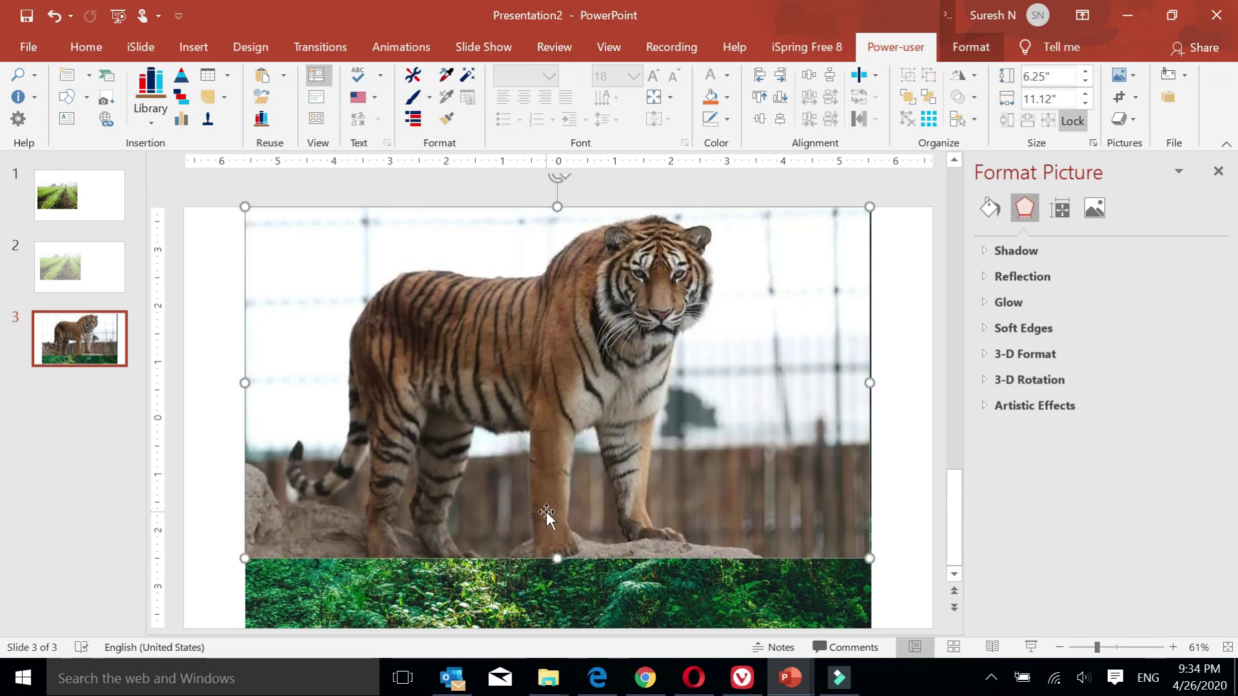
drag(557, 558, 557, 613)
drag(558, 609, 558, 611)
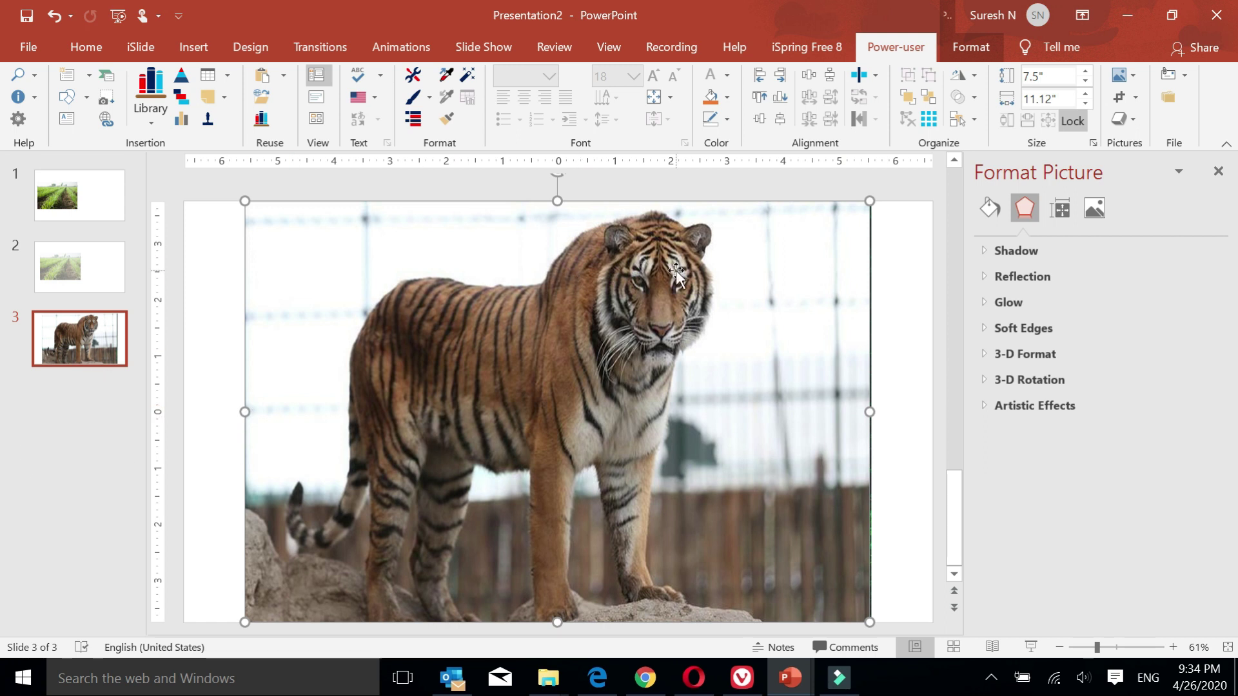
- Give the tiger picture a picture fill at 0% transparency
click(991, 210)
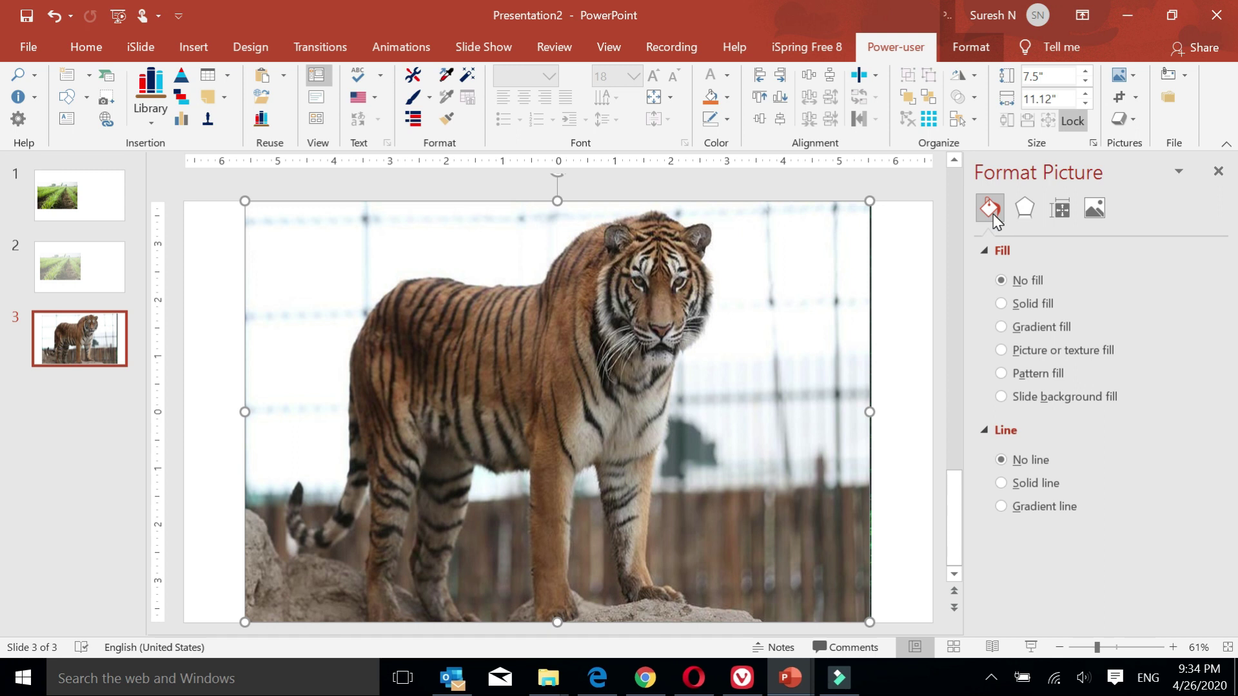
click(1002, 351)
drag(1105, 512, 1141, 513)
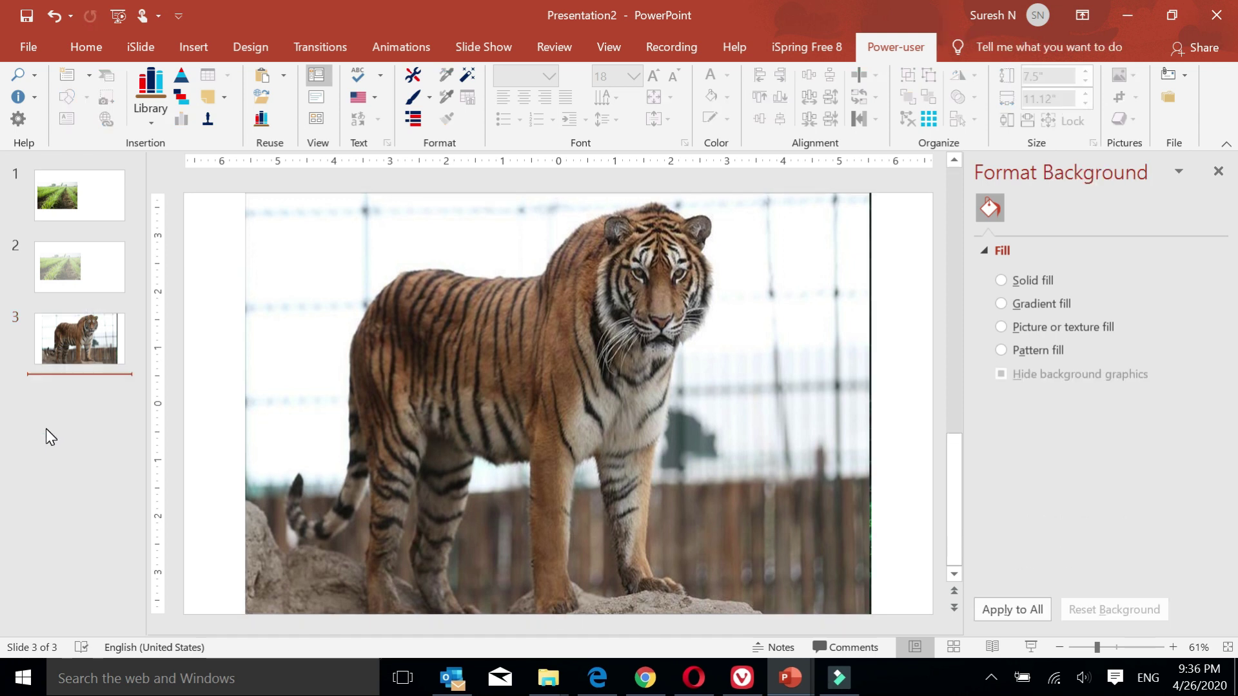
- Add slide 4 and paste the tiger picture from slide 3 onto it
key(Return)
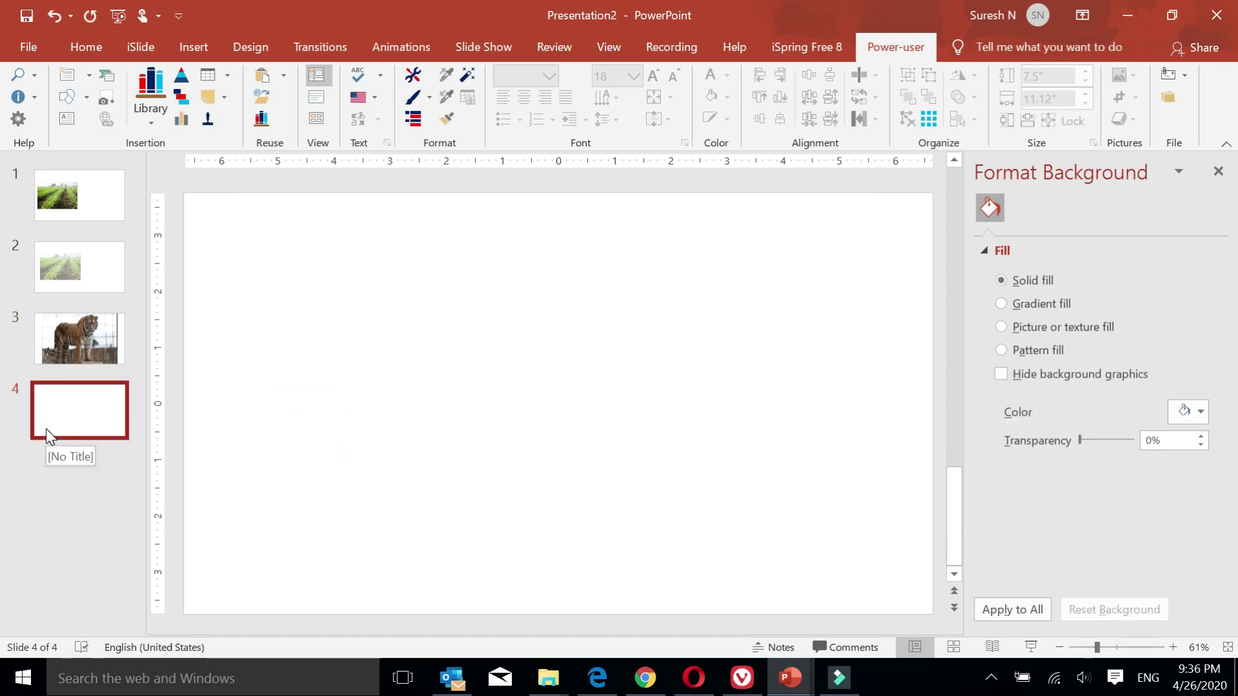
click(186, 54)
click(91, 335)
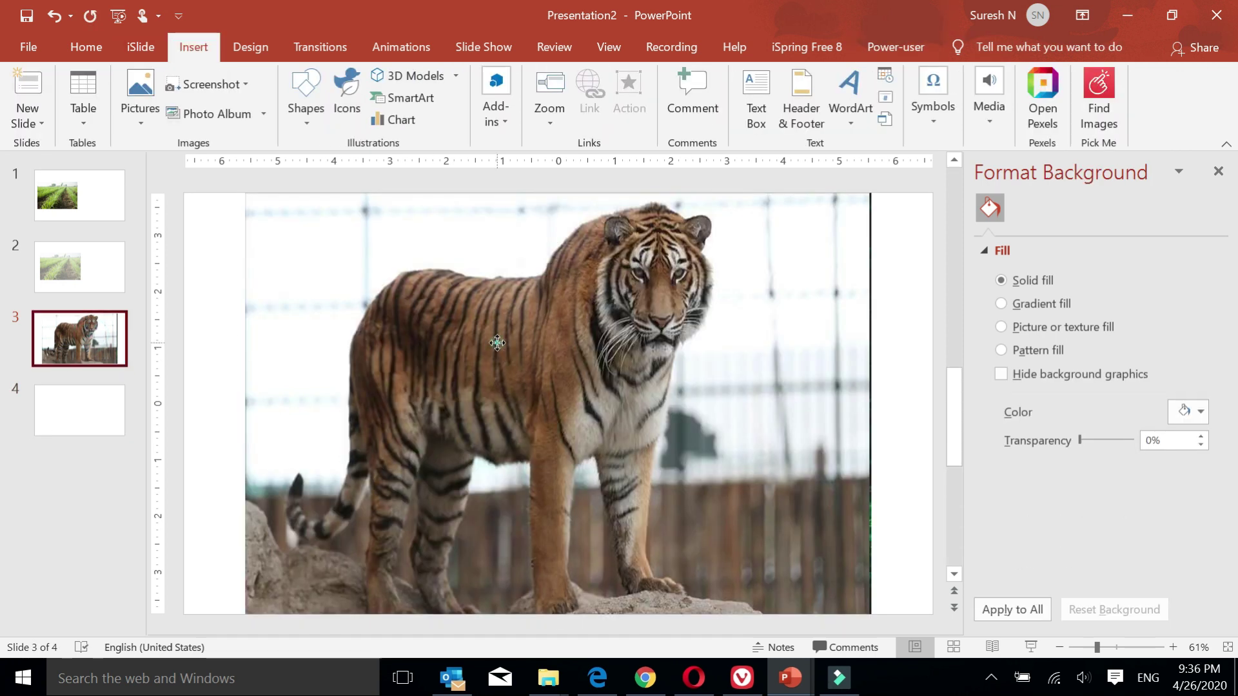
click(497, 342)
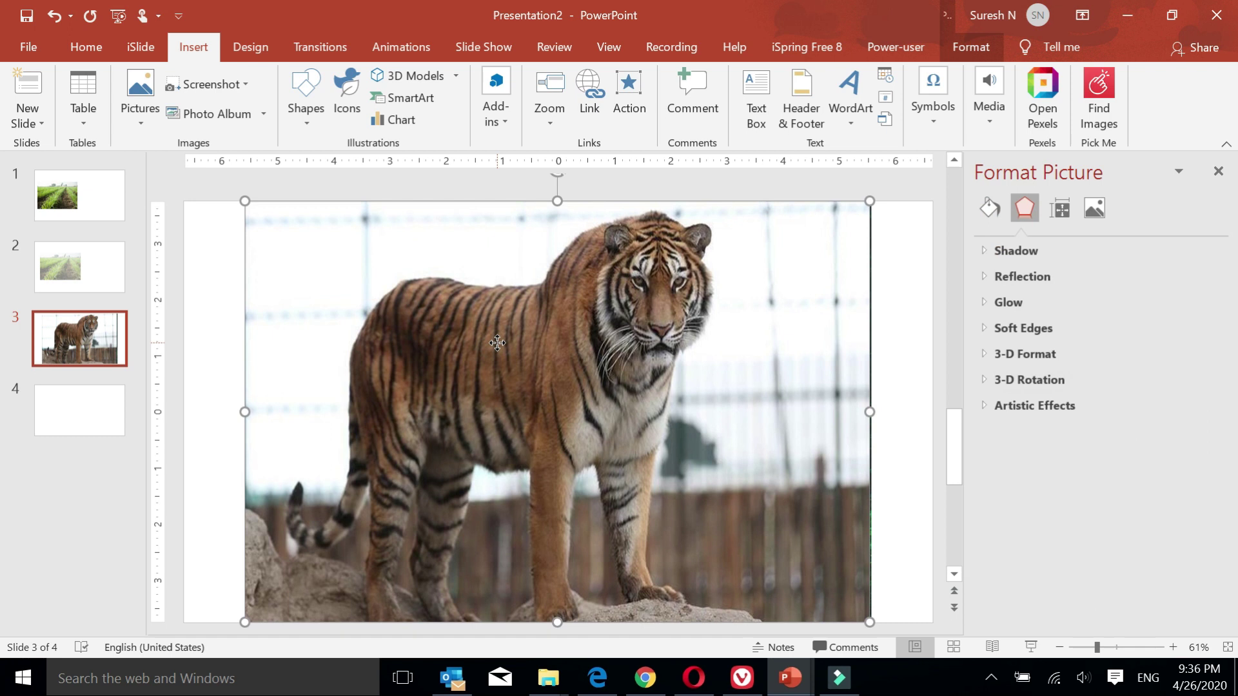
click(76, 406)
click(432, 379)
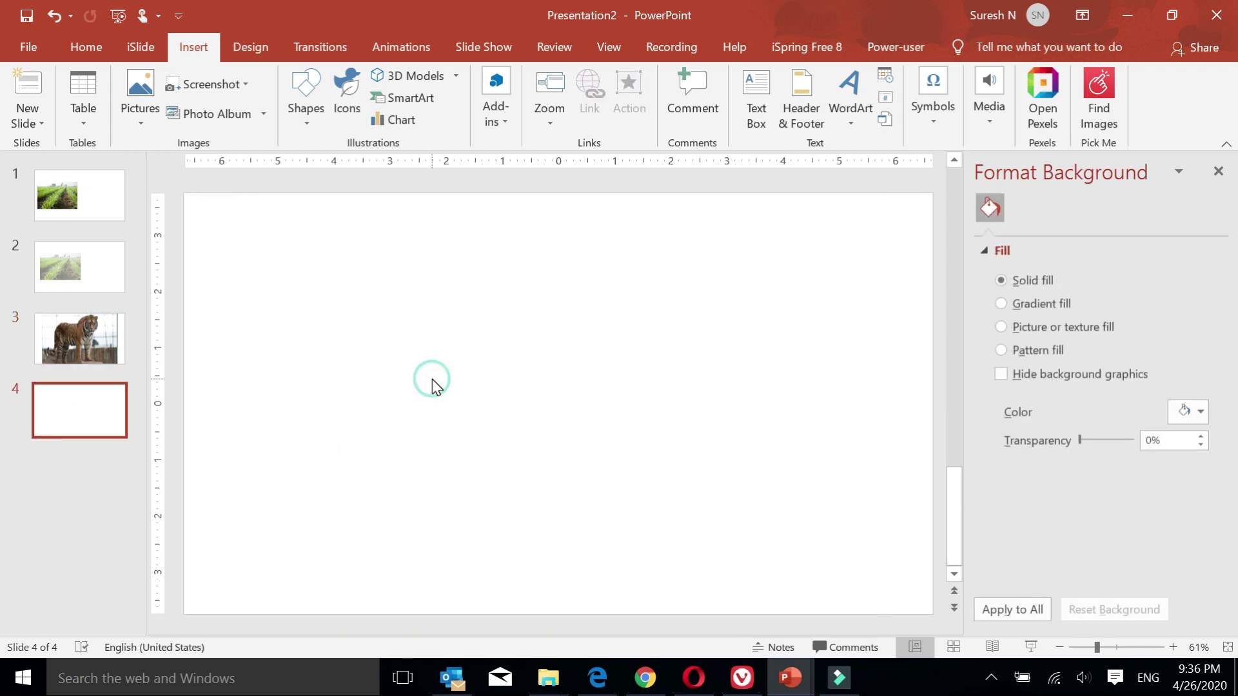
key(ctrl+v)
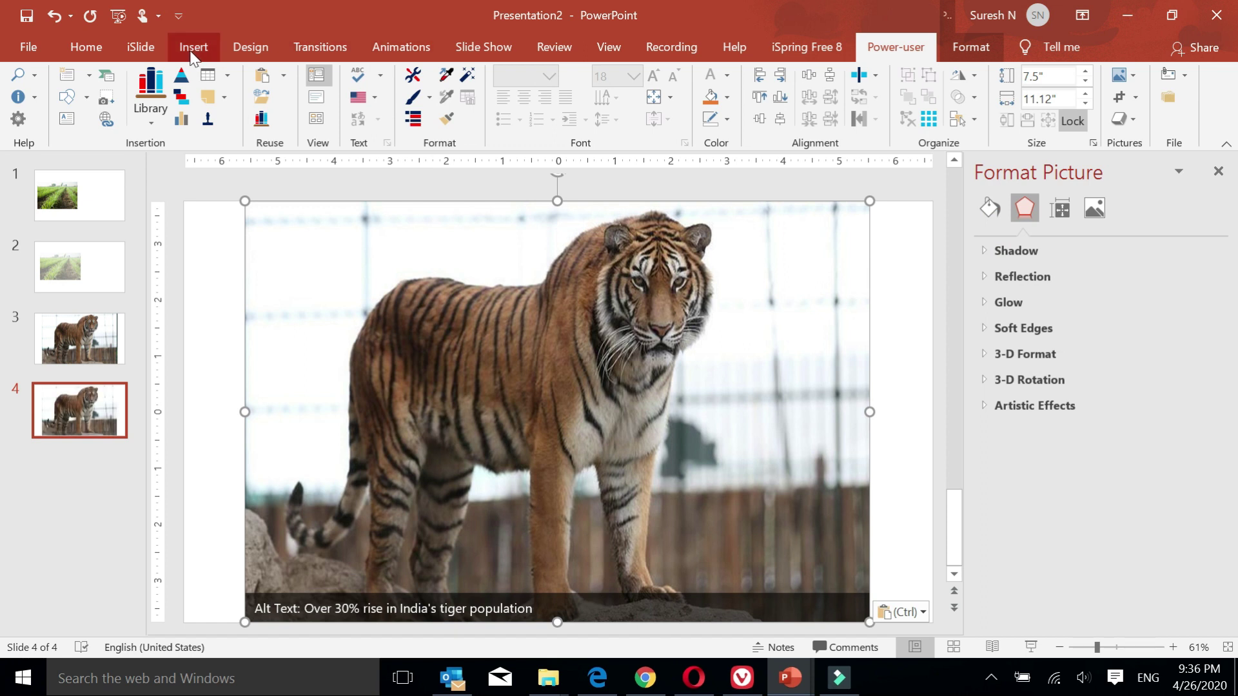
- Draw a slide-sized rectangle with no outline and send it behind the tiger
click(192, 57)
click(306, 126)
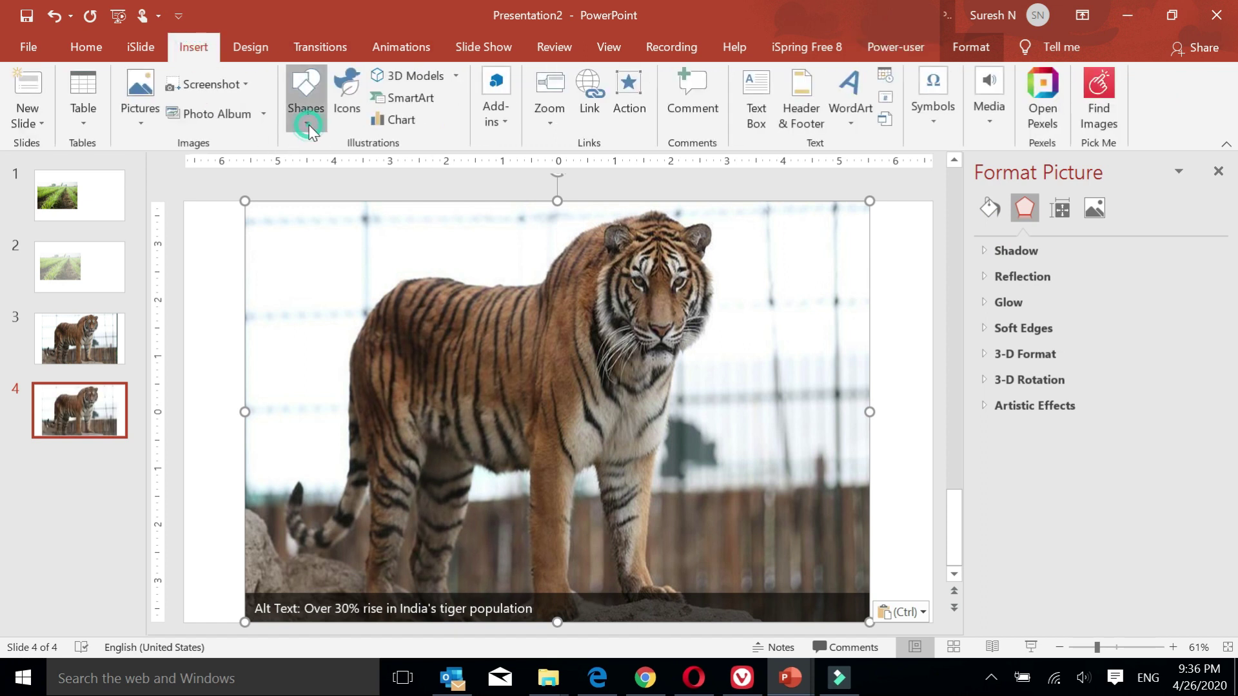
click(298, 269)
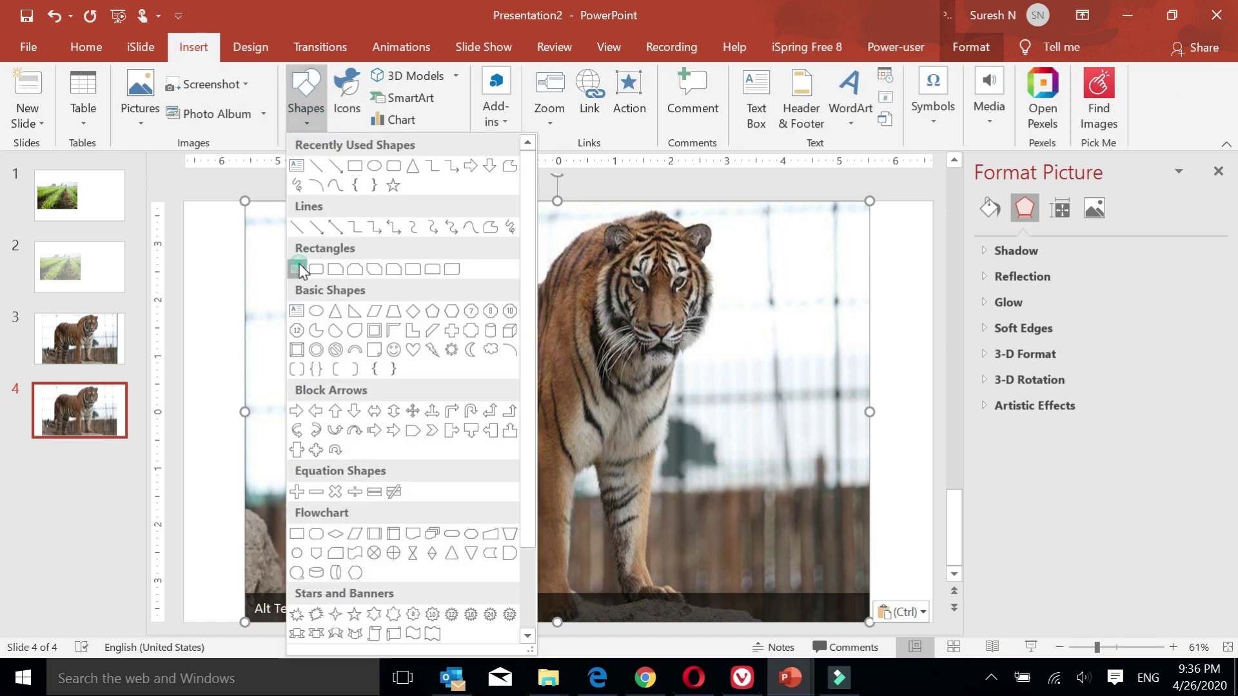
drag(249, 198, 868, 623)
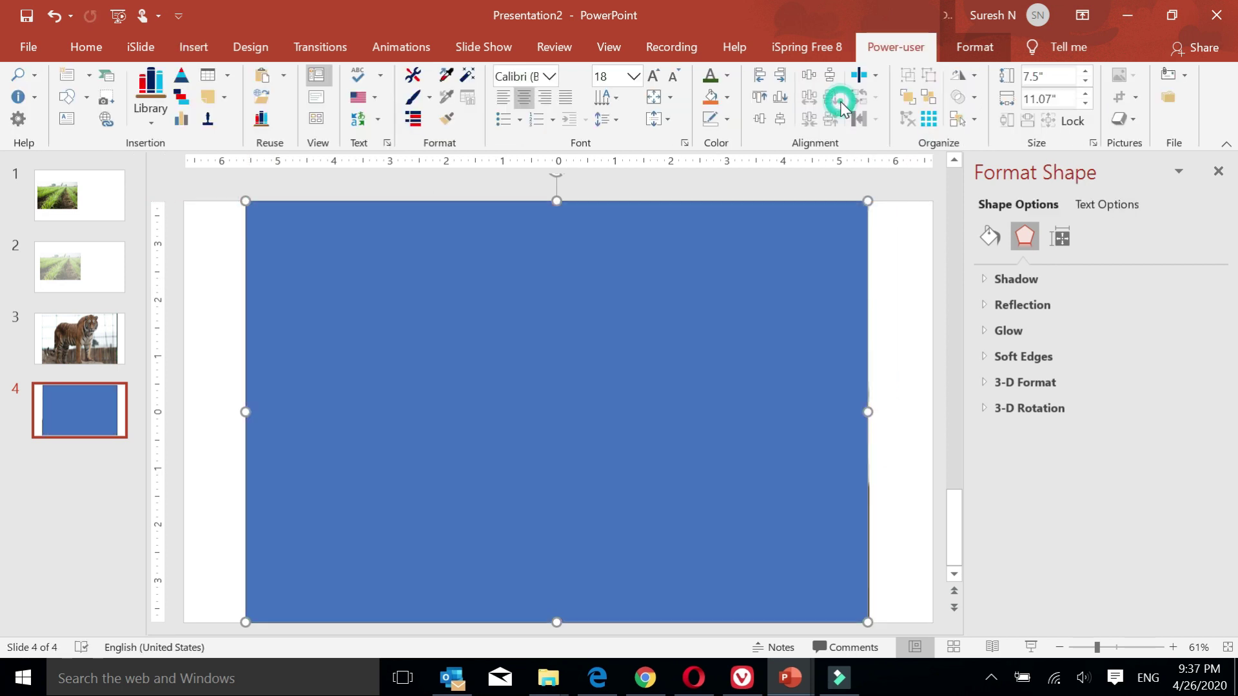
click(974, 47)
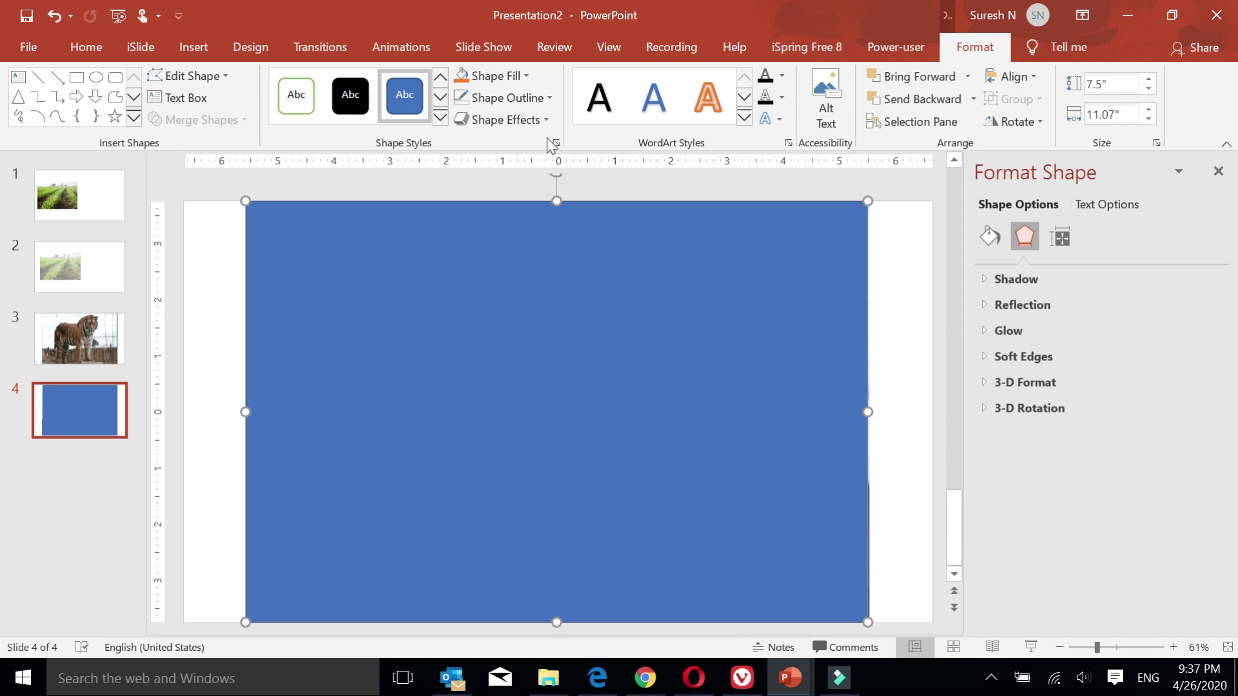
click(548, 96)
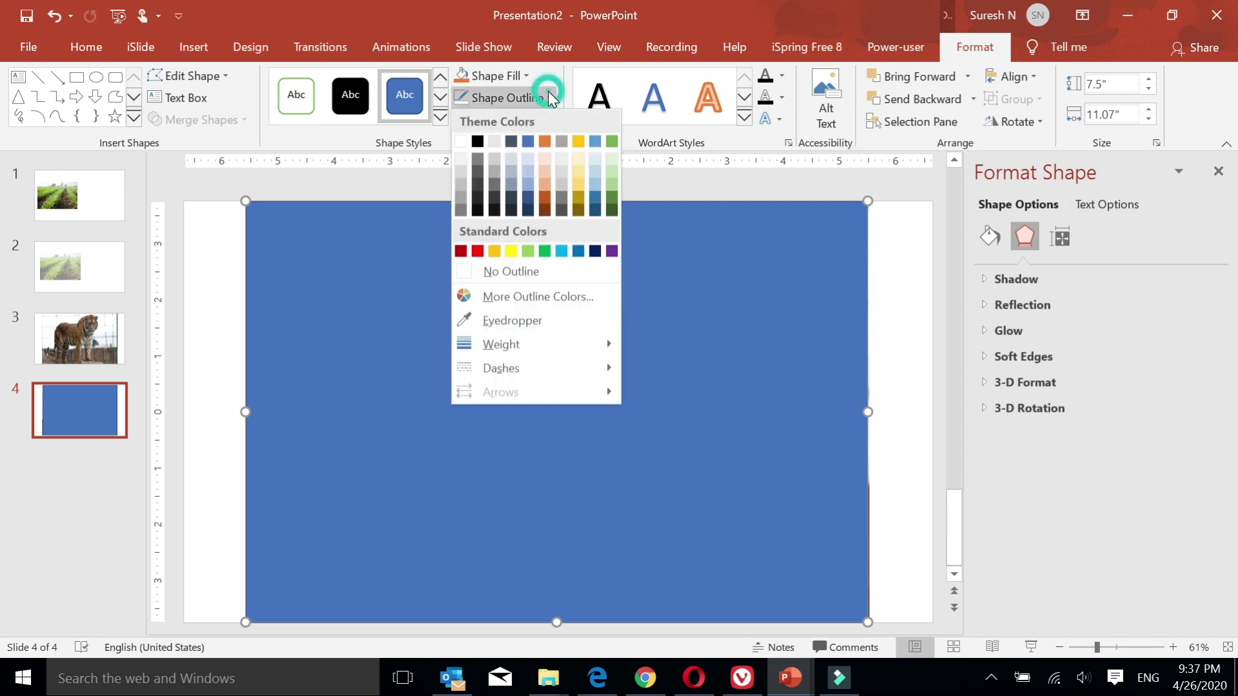
click(506, 273)
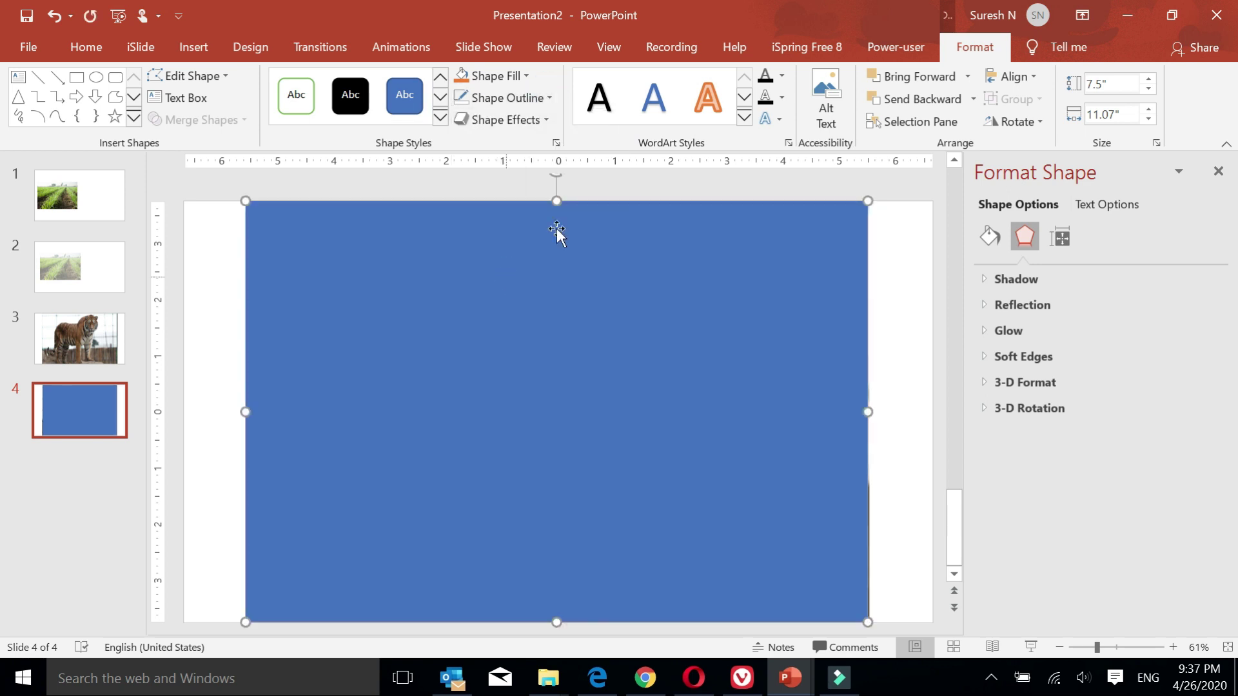
click(936, 101)
- Remove the tiger picture from slide 4, leaving the blue rectangle selected
click(877, 284)
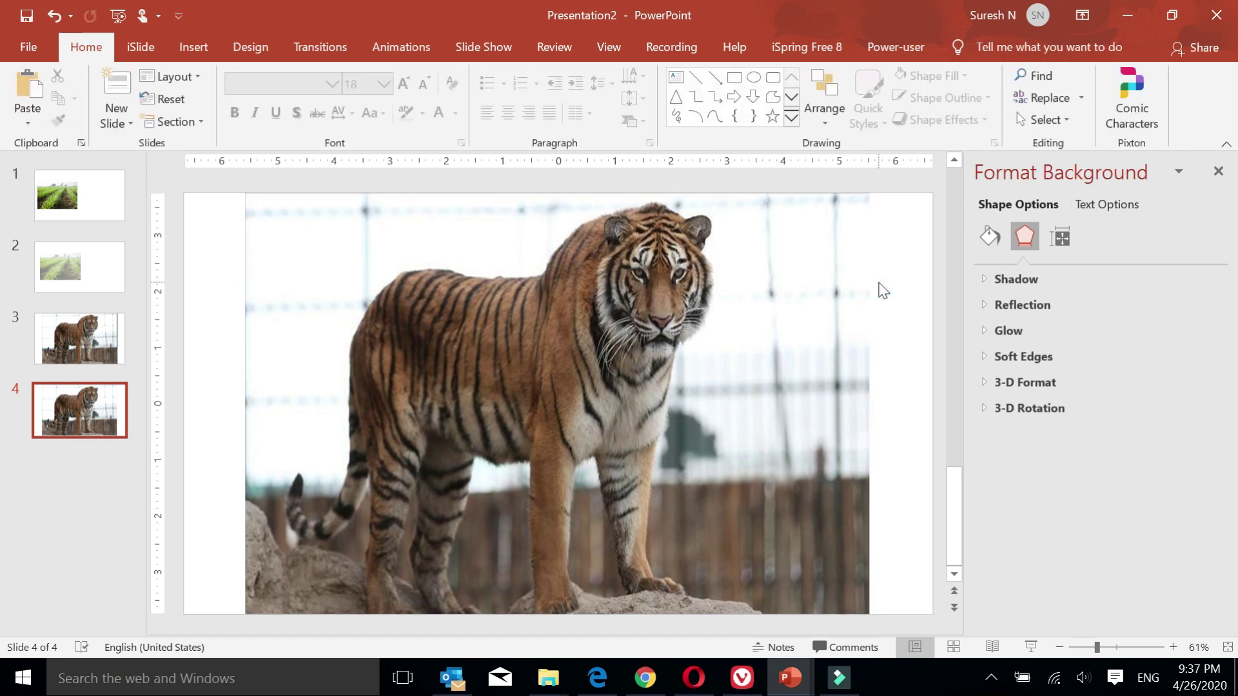
click(767, 318)
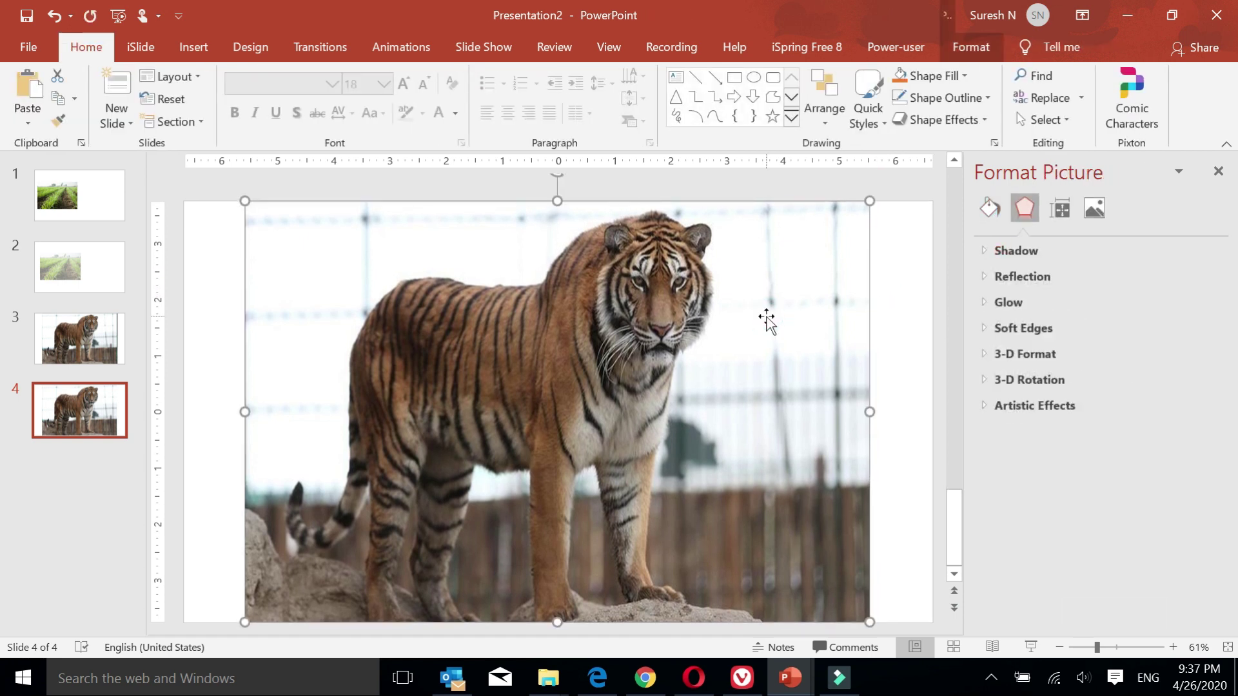
key(Delete)
click(766, 315)
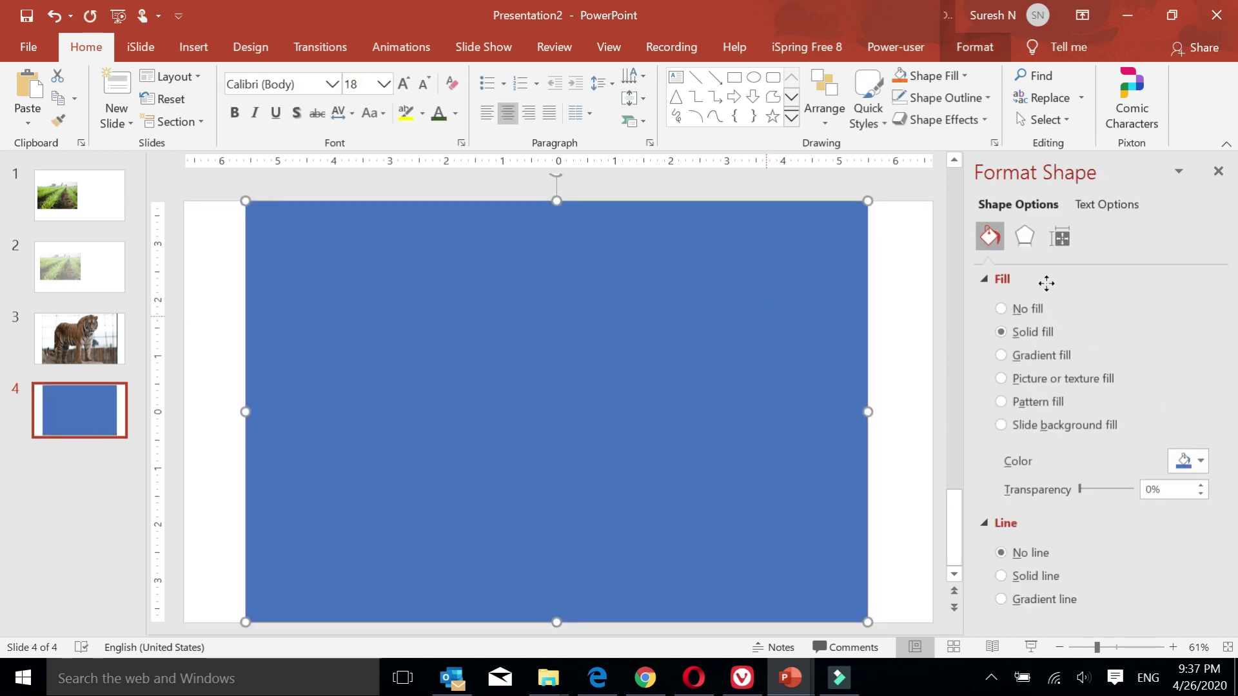
- Fill slide 4's rectangle with the copied tiger photo using a clipboard picture fill
click(1019, 385)
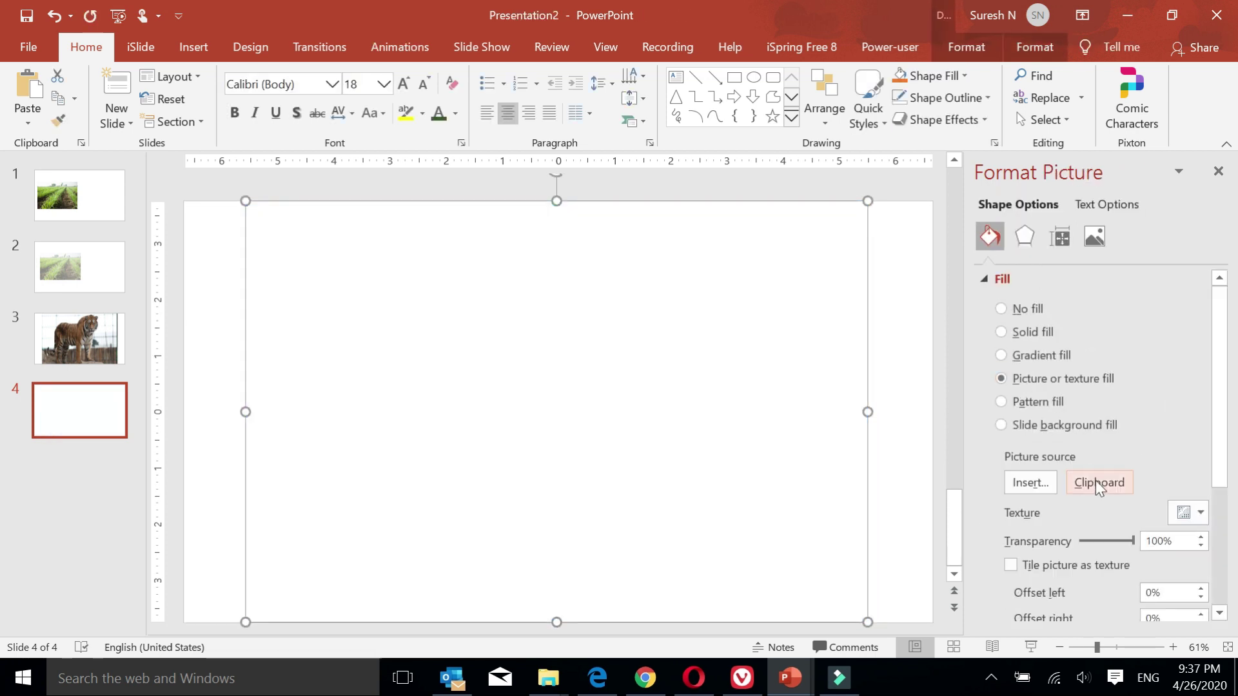
click(1099, 482)
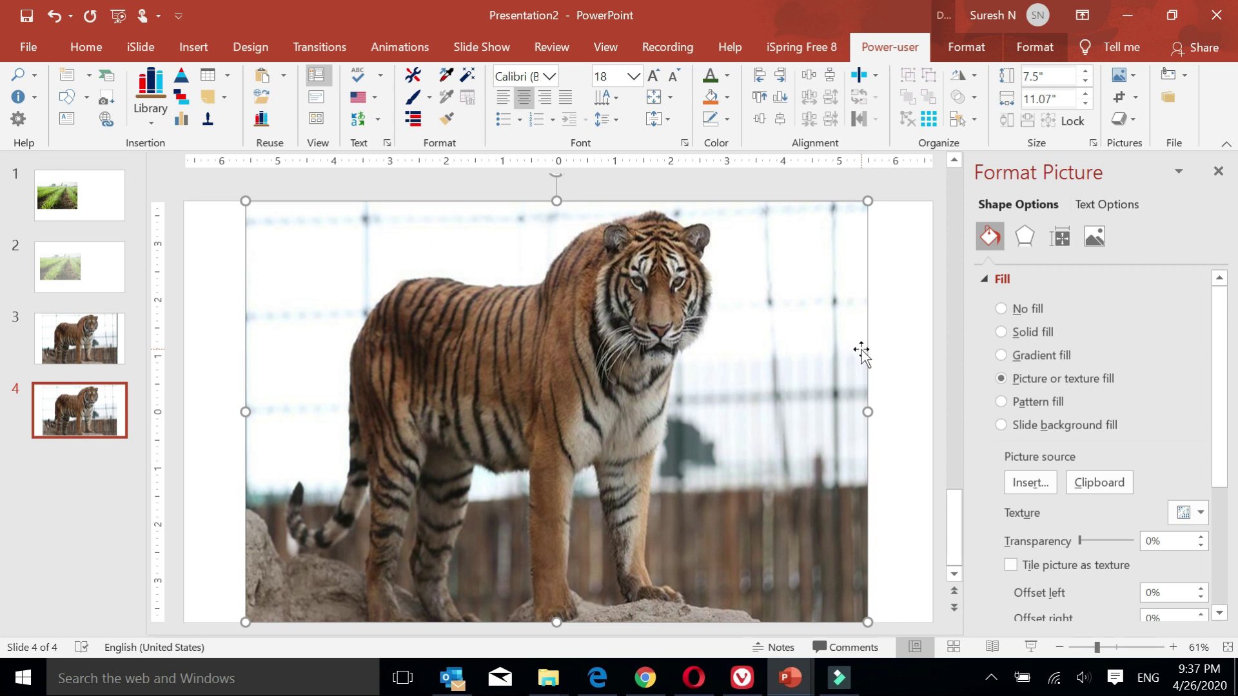
click(903, 342)
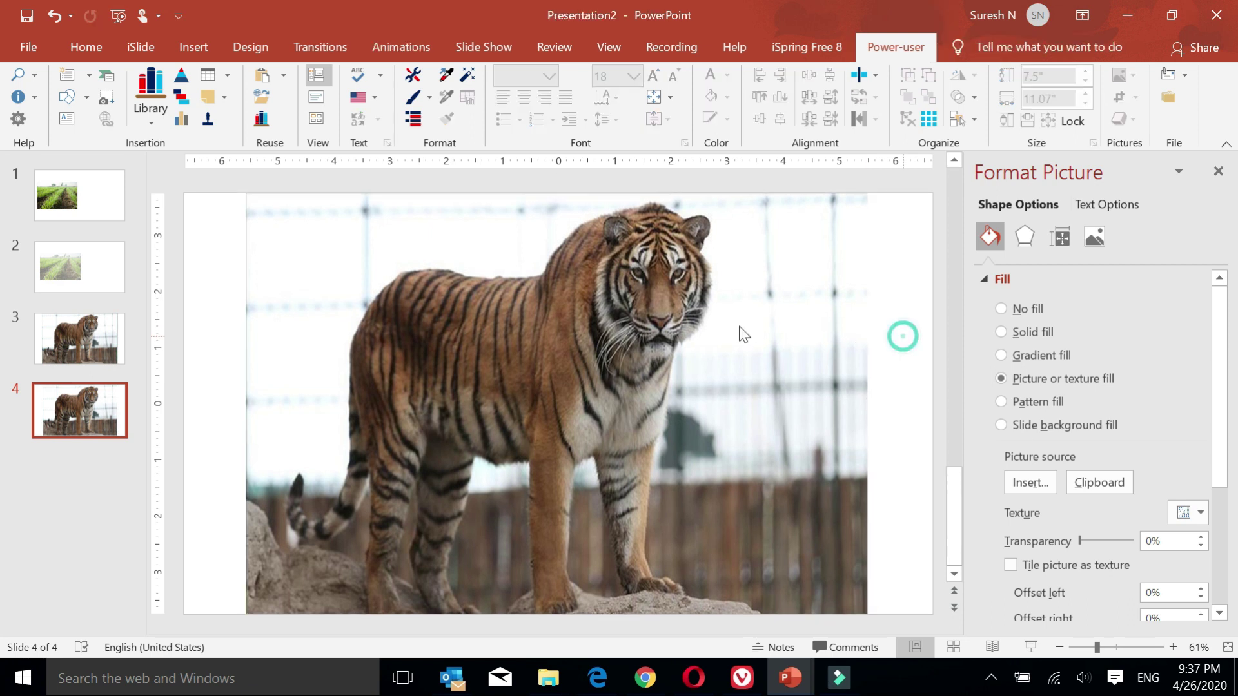
- Replace slide 3's tiger picture with the forest image, then select slide 4's tiger rectangle
click(128, 359)
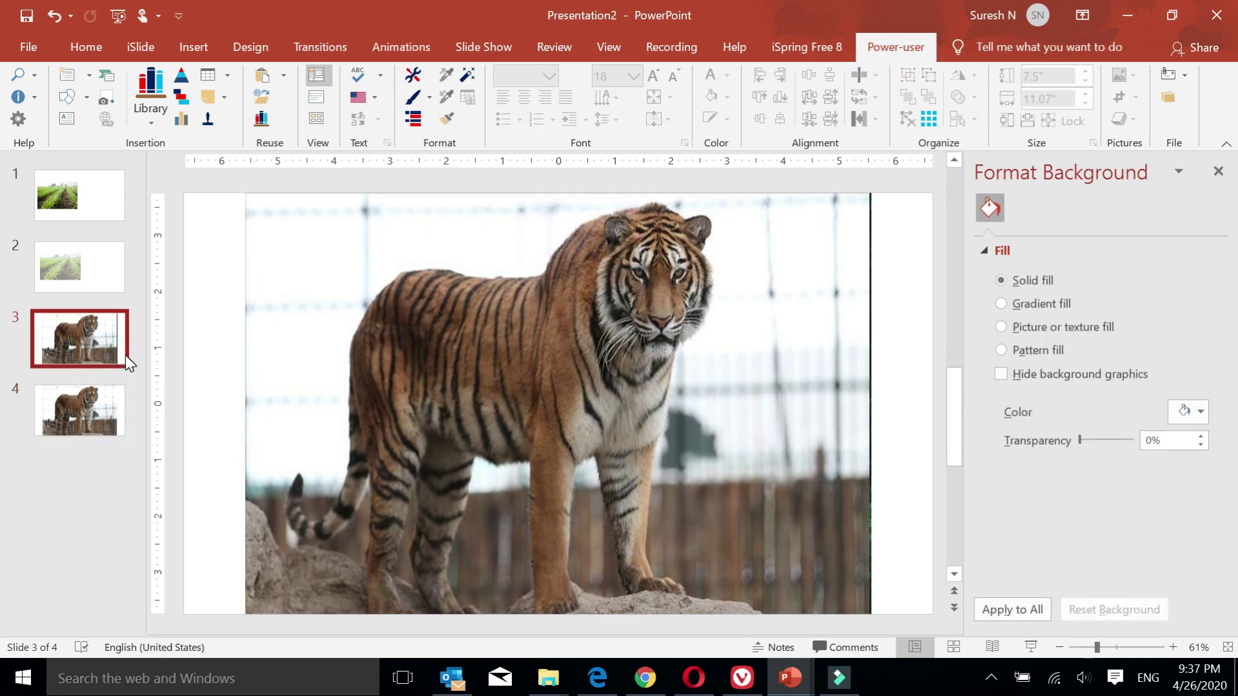
click(489, 366)
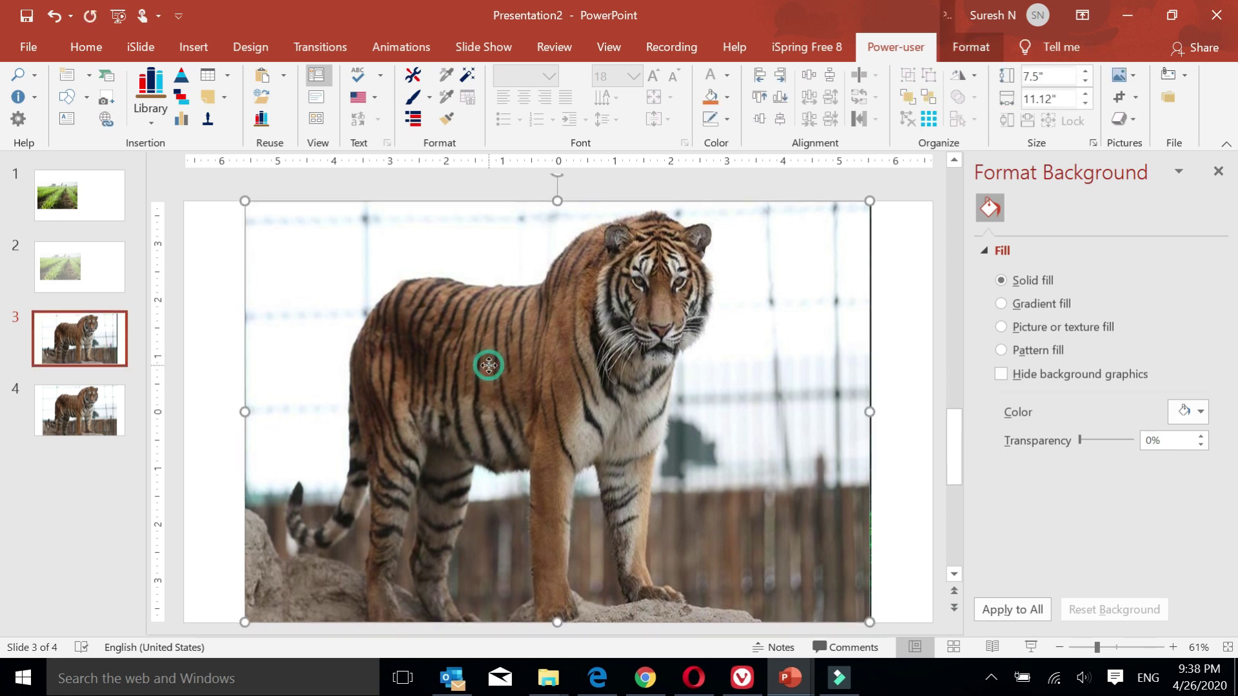
key(ctrl+v)
key(Escape)
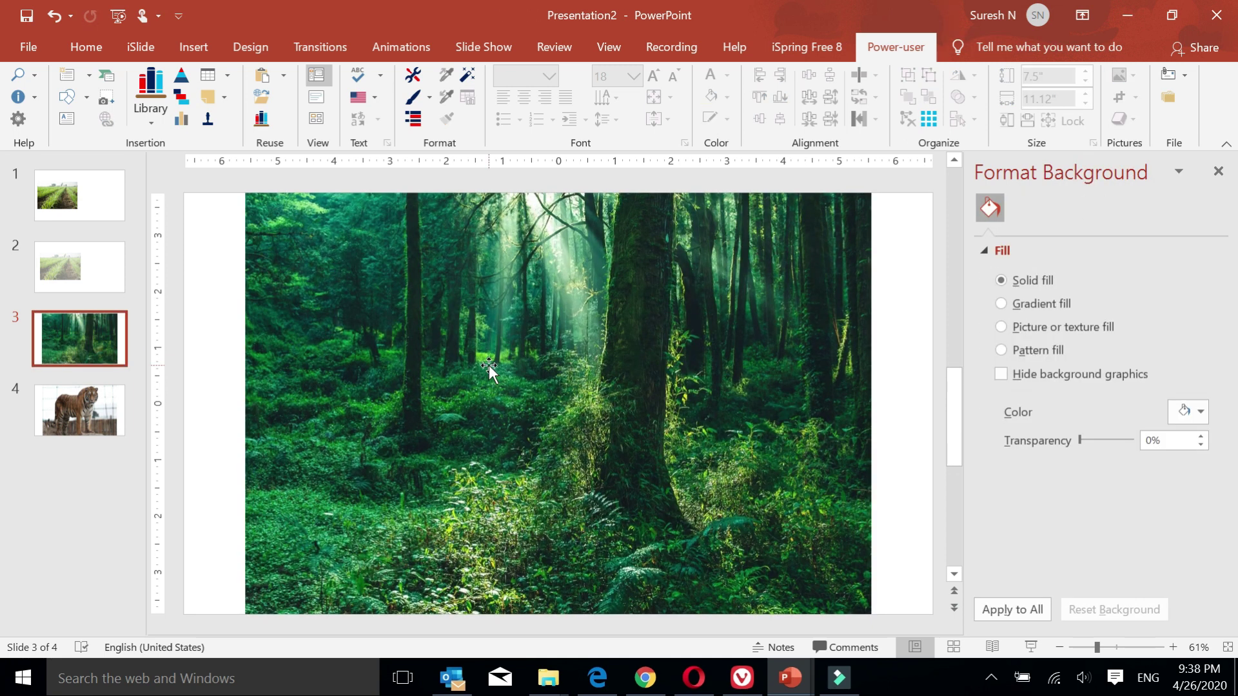
click(79, 412)
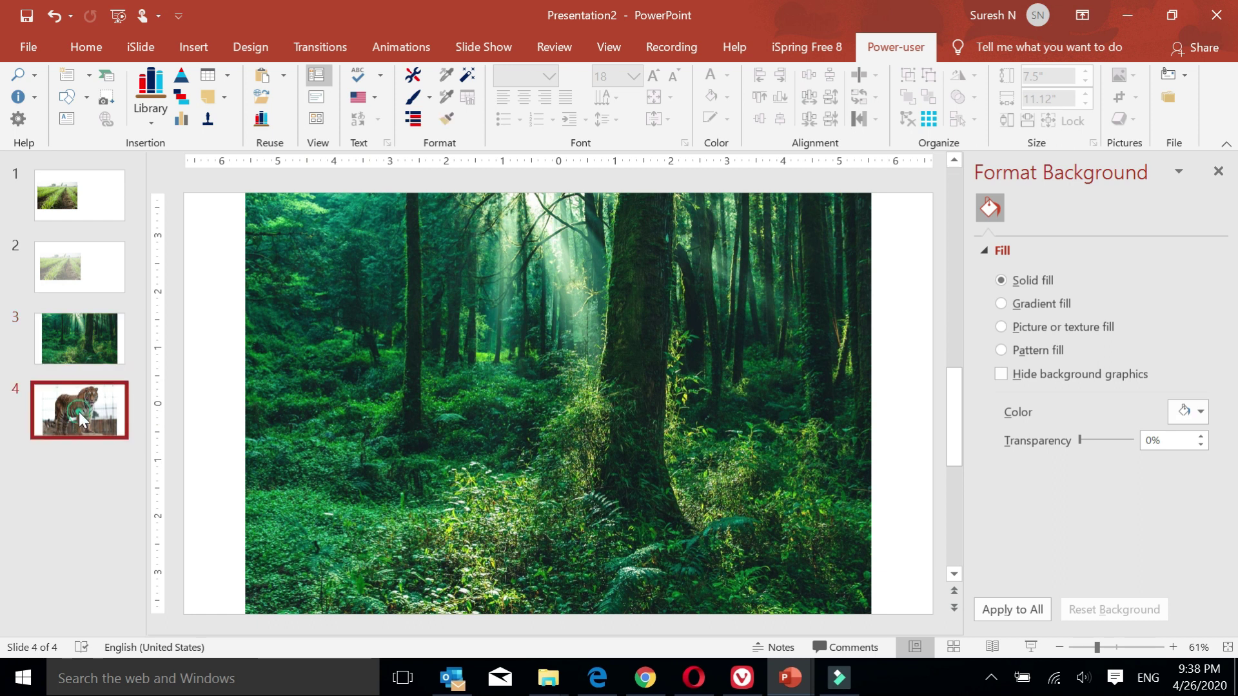
click(349, 387)
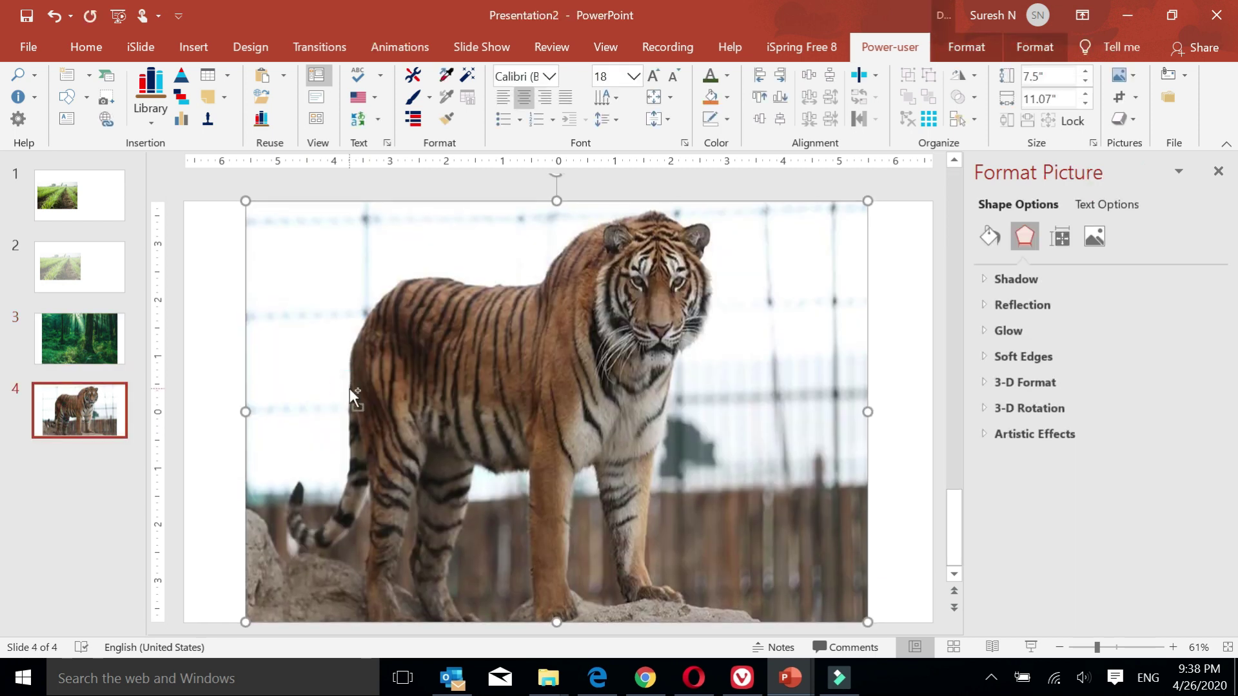
- Paste the tiger rectangle over slide 3's forest, nudge it right, and set fill transparency to 76%
click(98, 336)
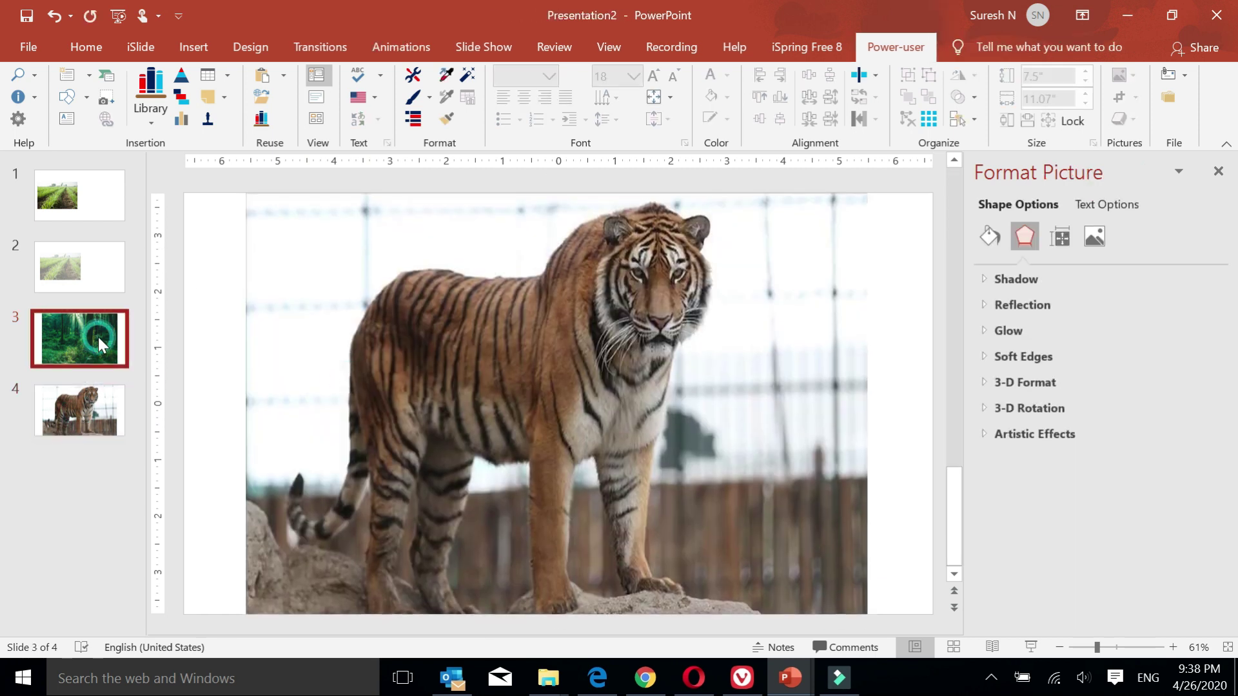
key(ctrl+v)
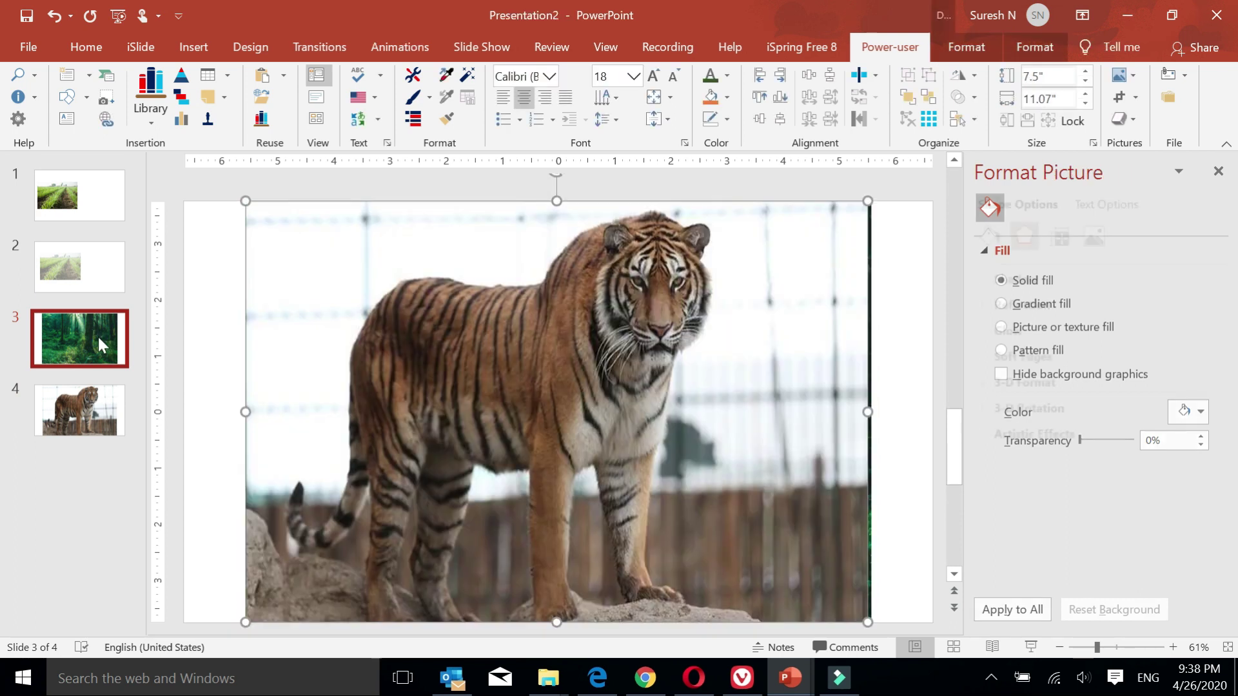
key(ctrl+Right)
key(ctrl+Right)
key(ctrl+Right)
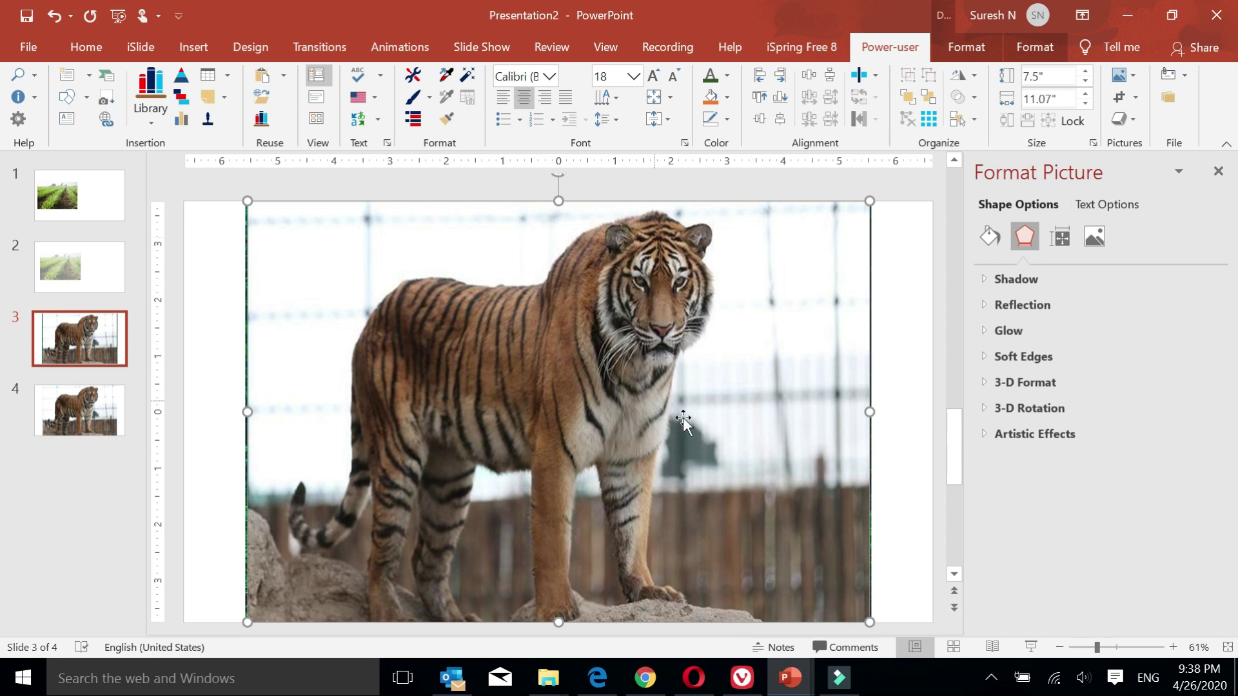
click(990, 236)
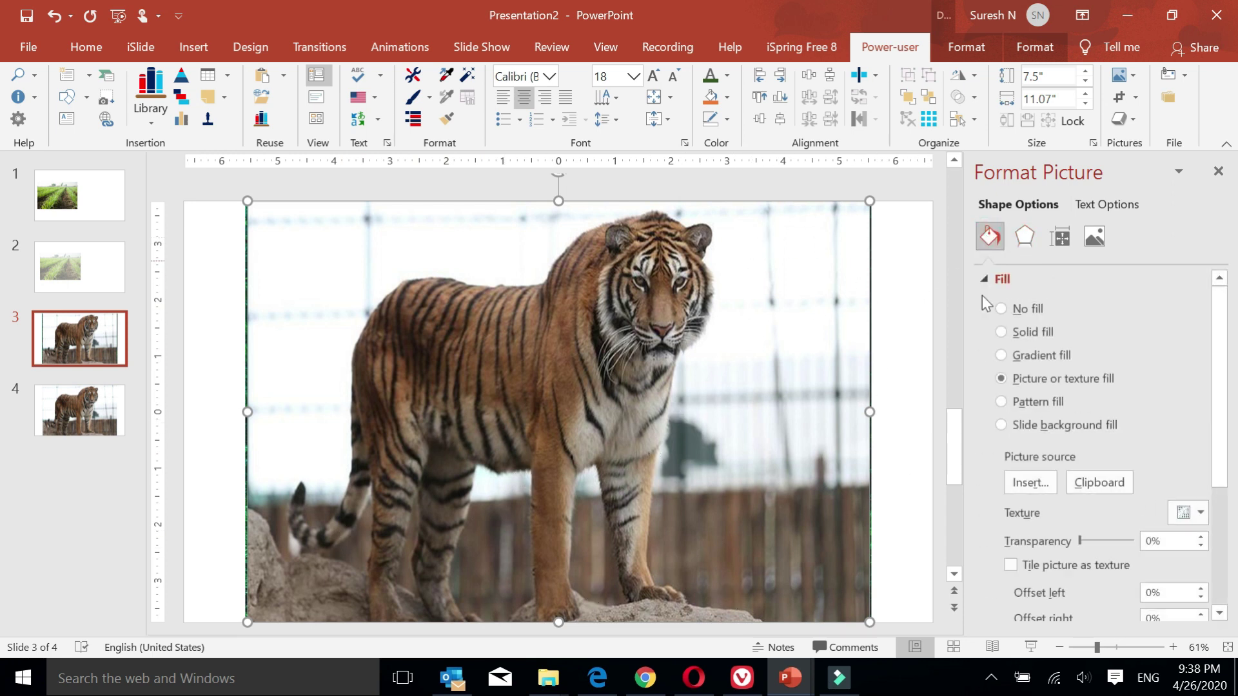
drag(1081, 543, 1121, 547)
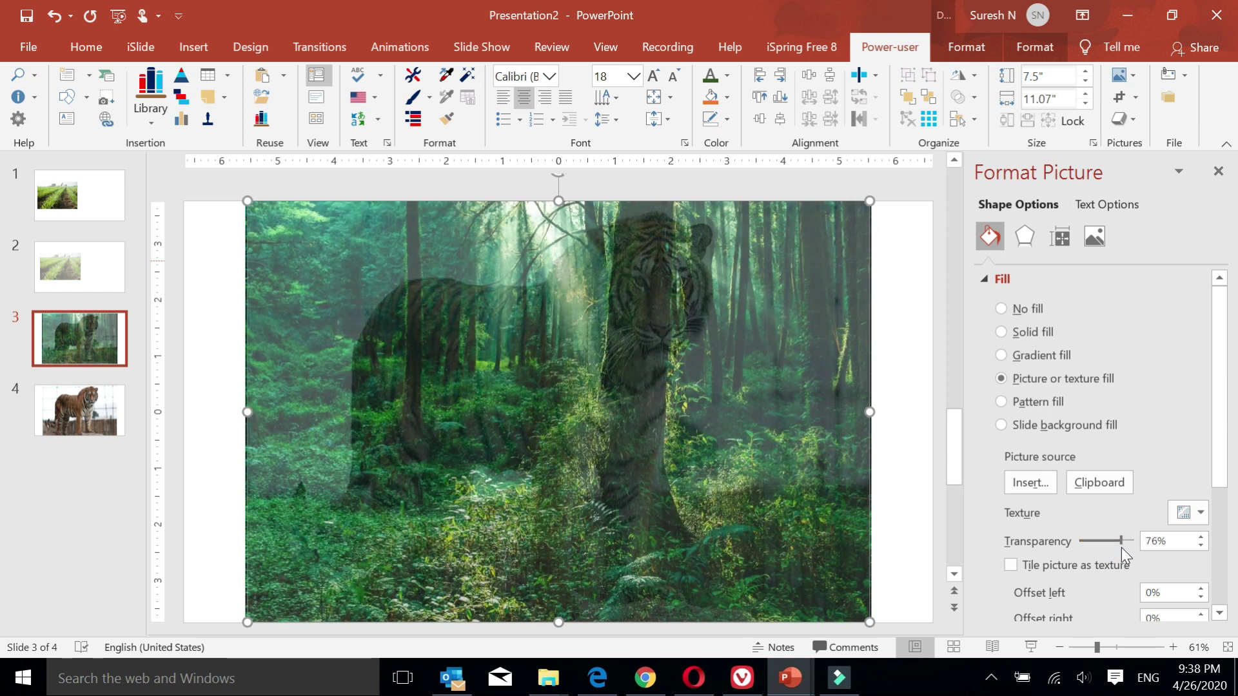
click(1035, 647)
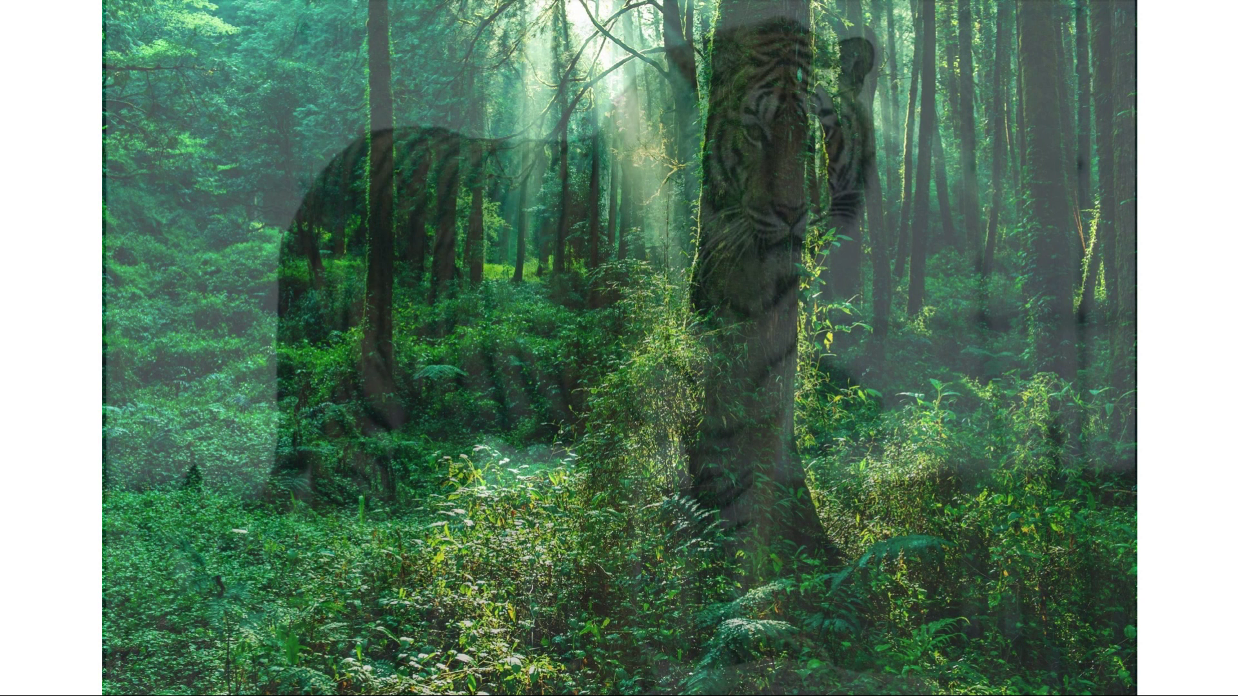
key(Escape)
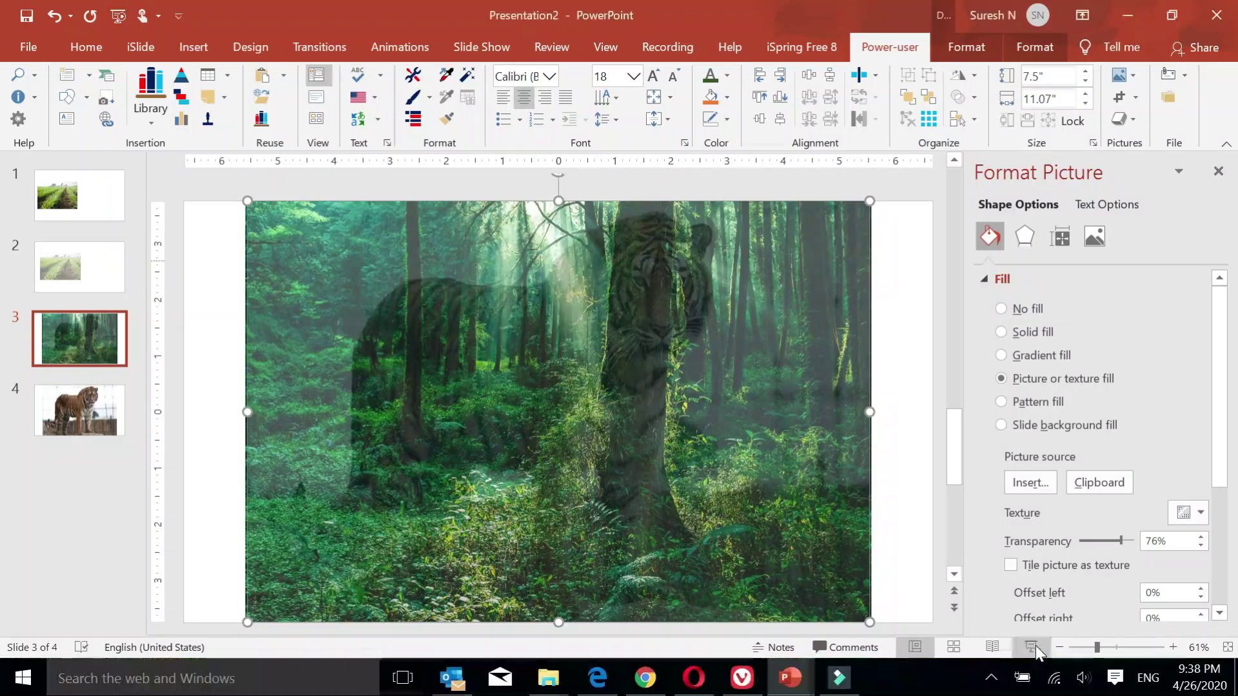